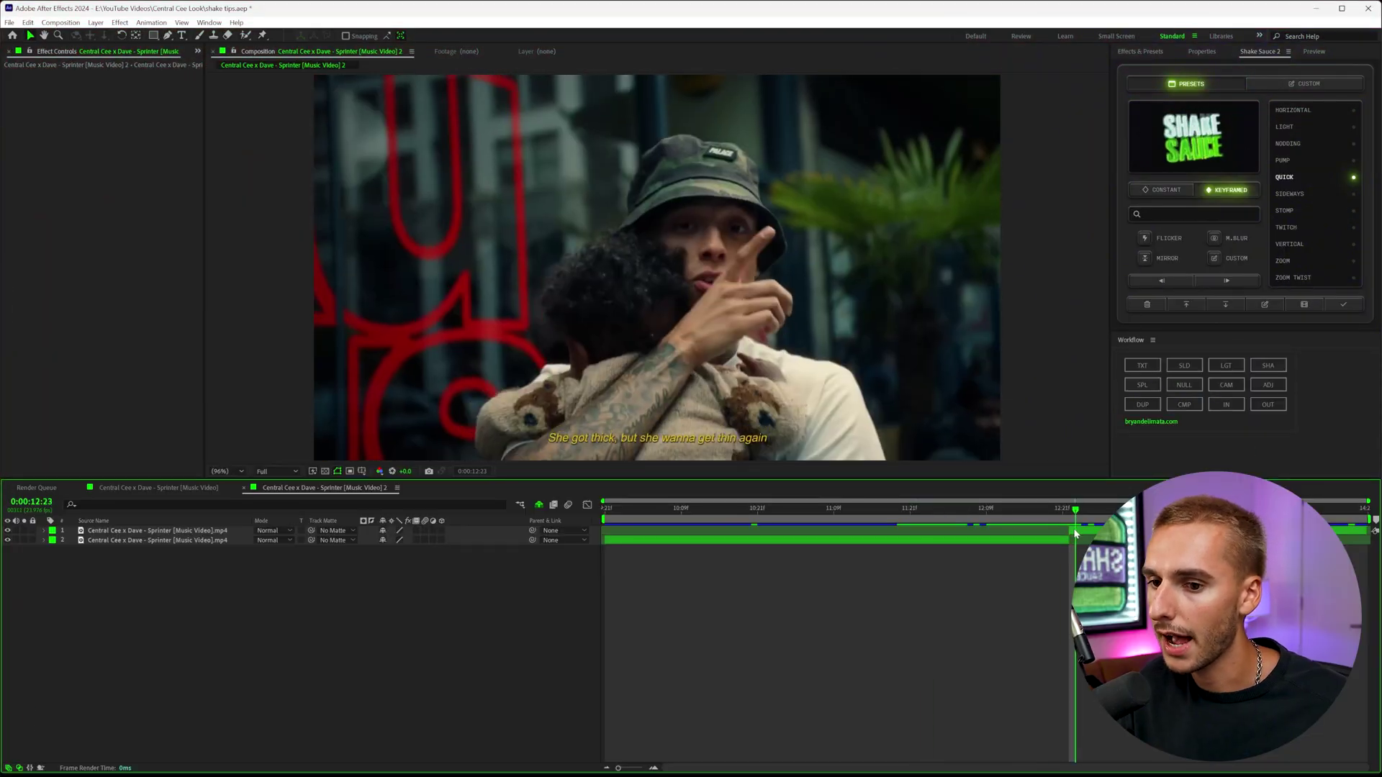
{"action": "left_click_drag", "start_coordinate": [1075, 532], "coordinate": [1070, 534]}
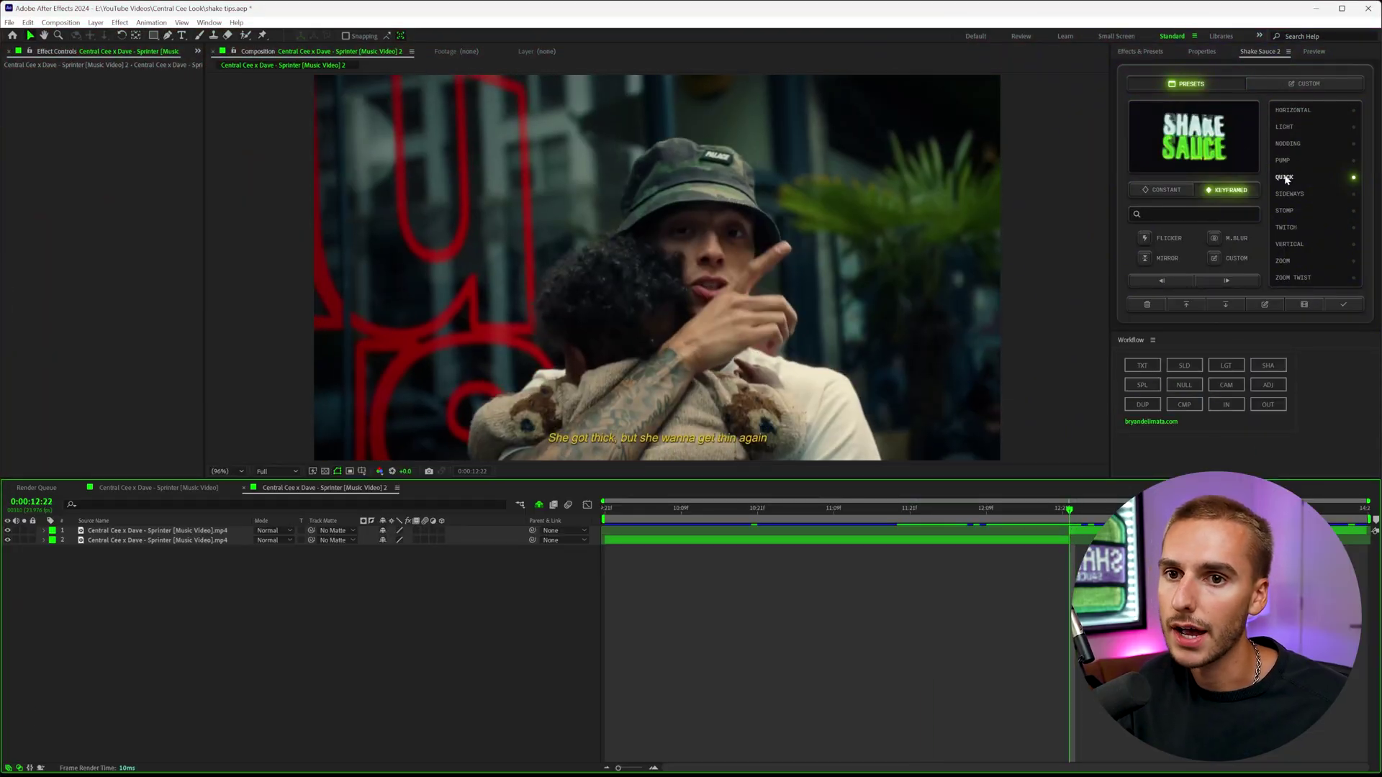
{"action": "left_click", "coordinate": [1341, 304]}
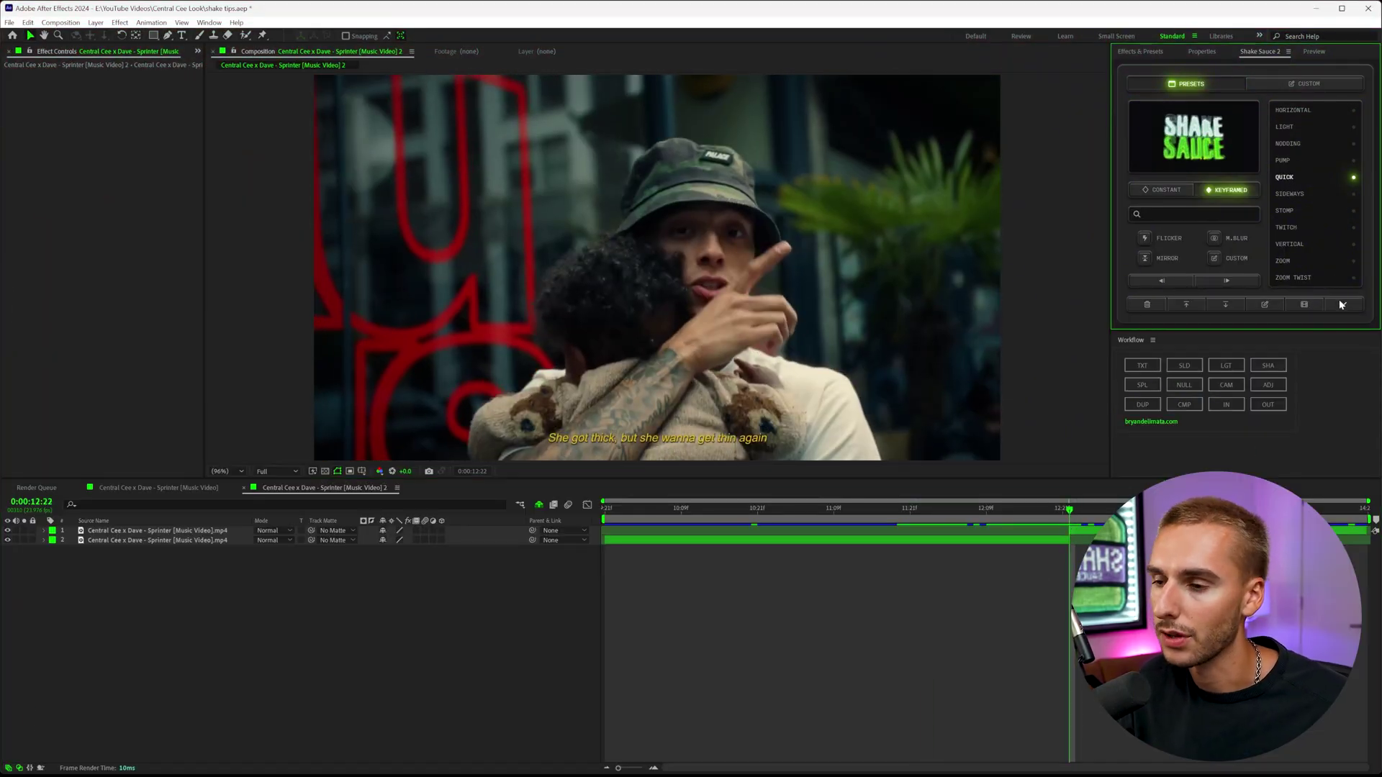
{"action": "left_click", "coordinate": [943, 508]}
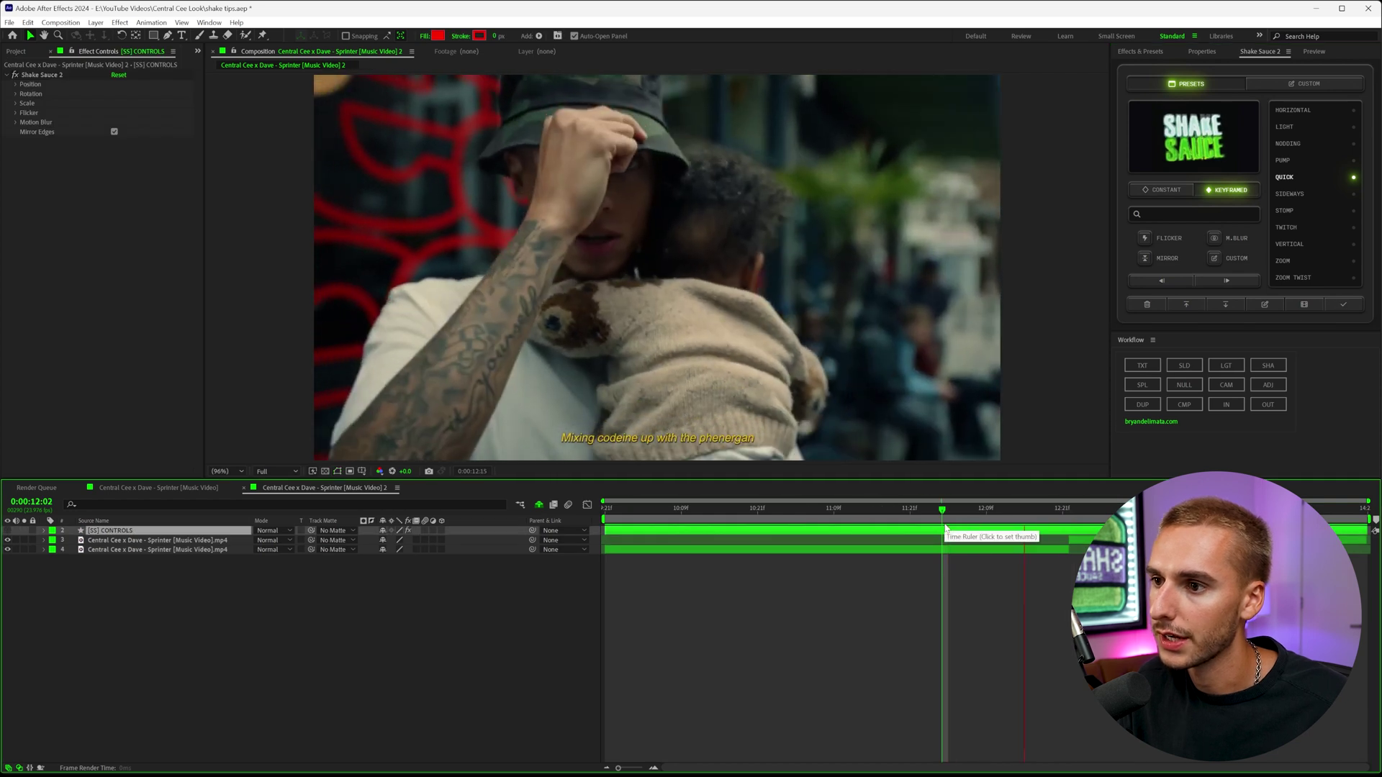
{"action": "left_click", "coordinate": [1146, 305]}
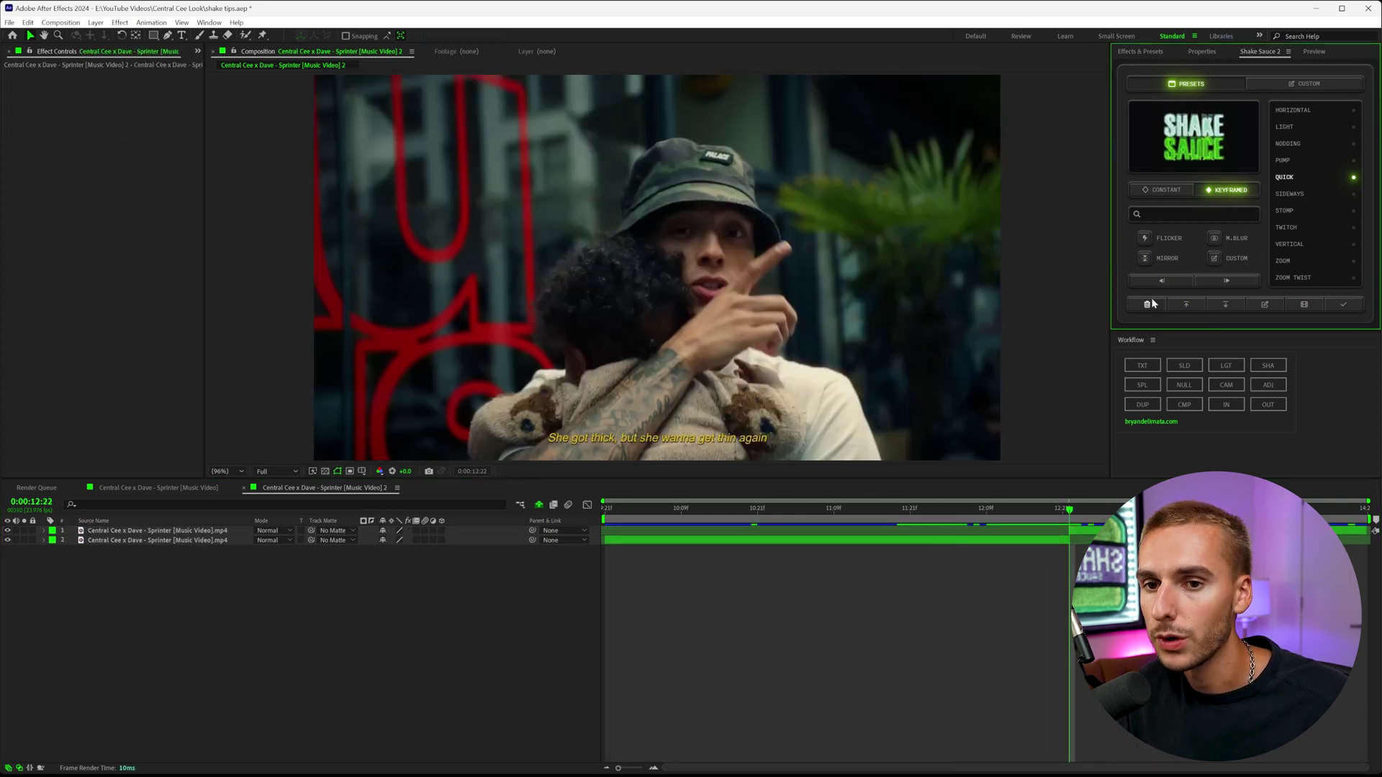
{"action": "left_click", "coordinate": [1268, 306]}
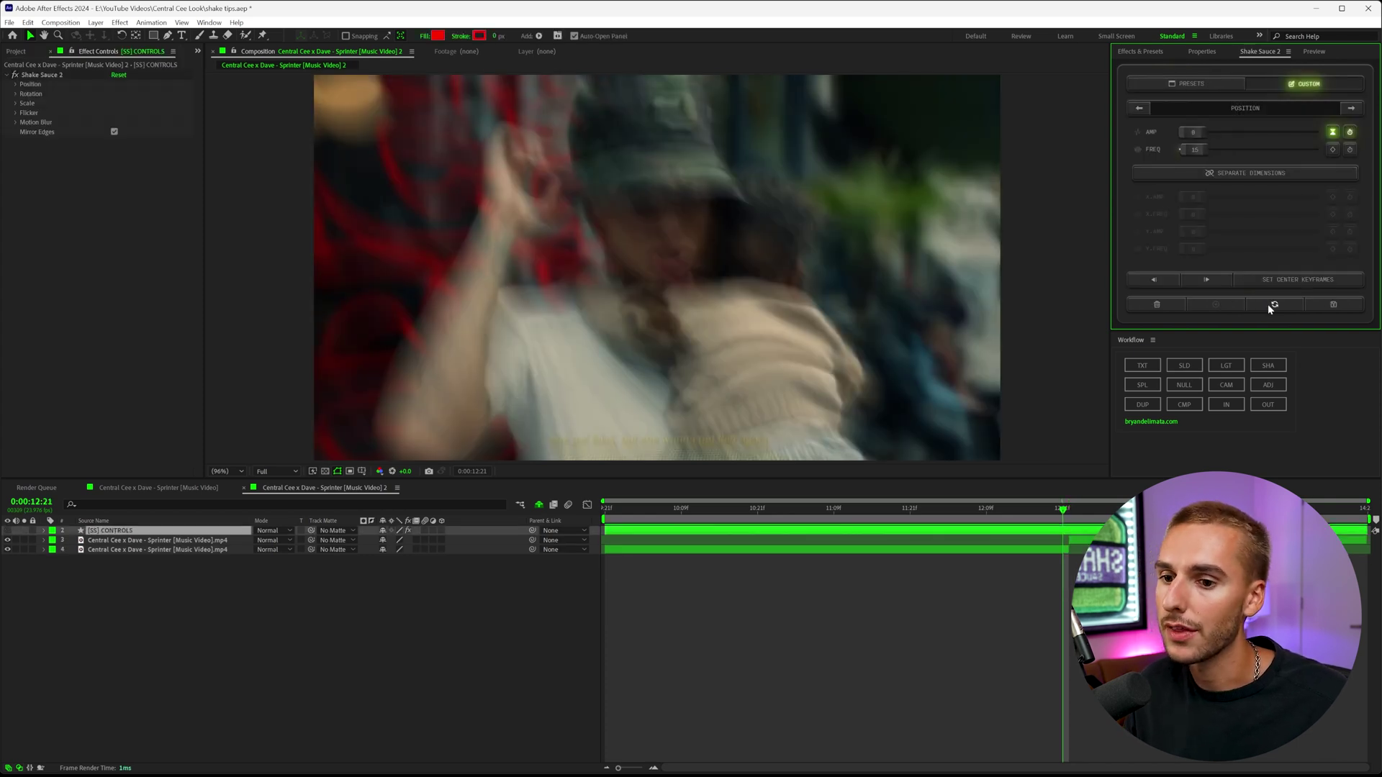
- Step to the shake frame and reveal its keyframed properties in a frame-level timeline
{"action": "key", "text": "Page_Down"}
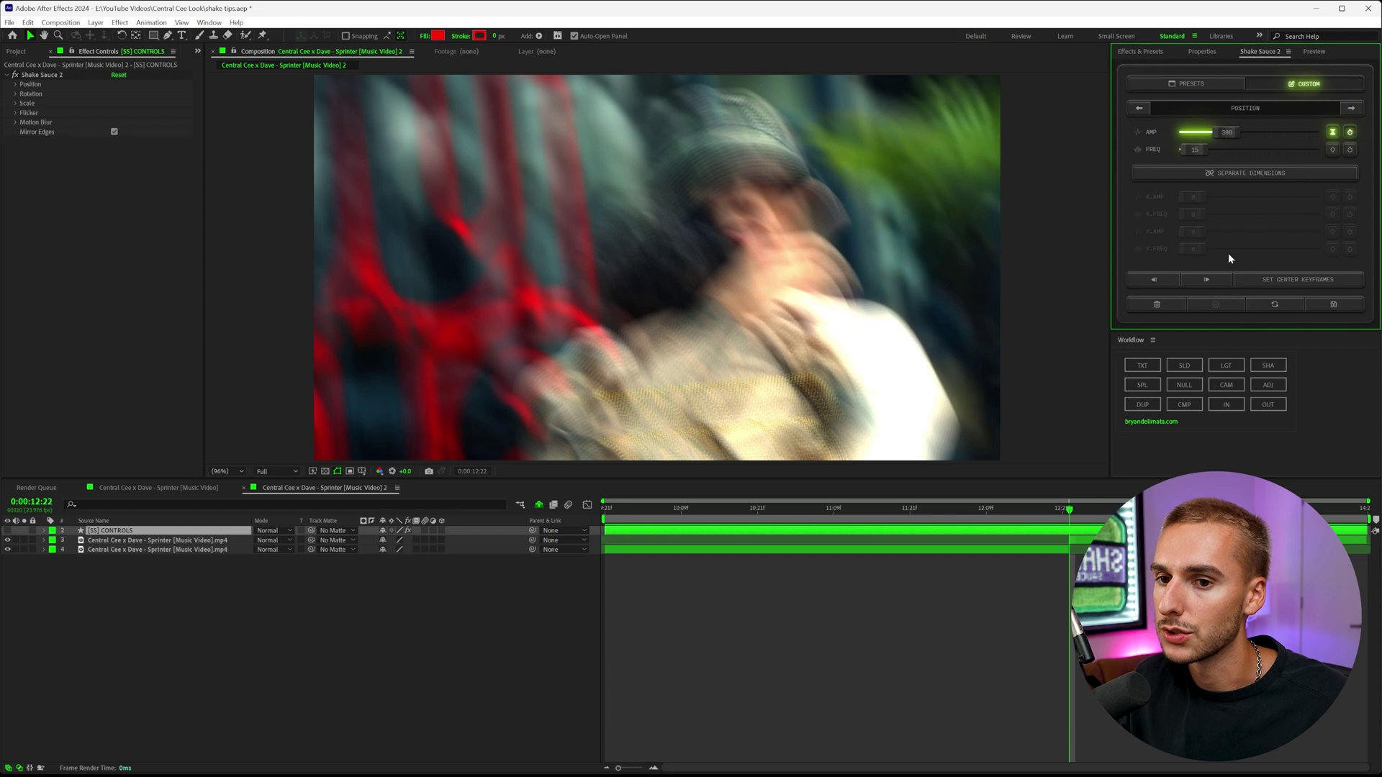
{"action": "left_click", "coordinate": [1063, 530]}
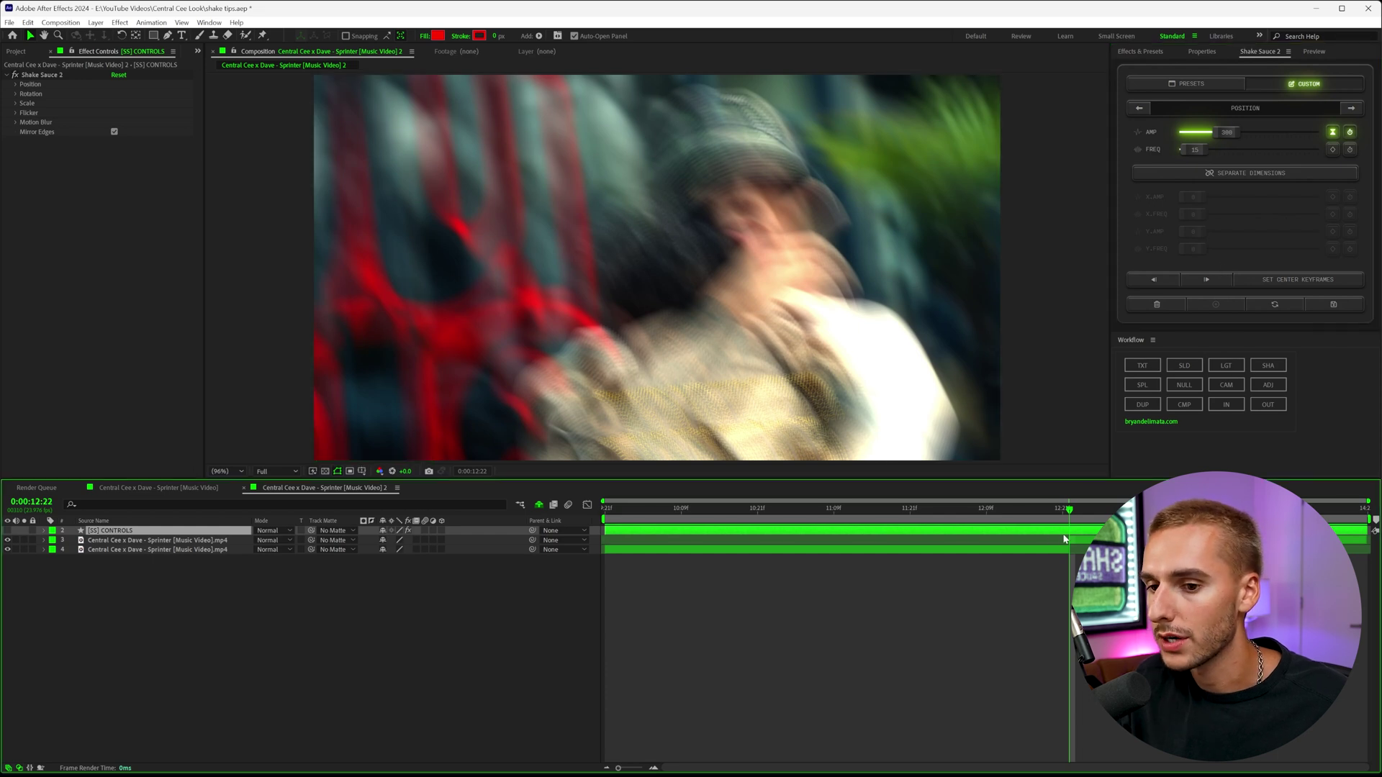
{"action": "key", "text": "u"}
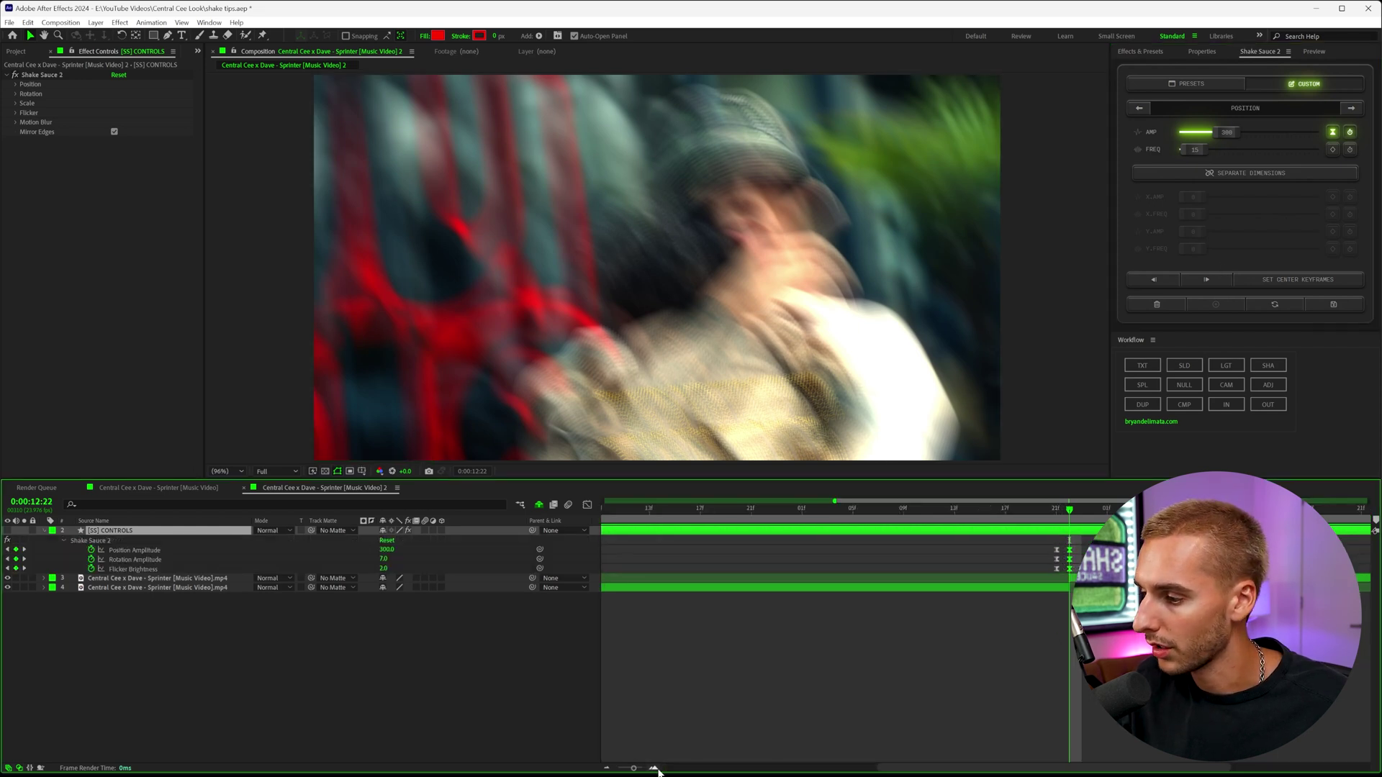
{"action": "left_click", "coordinate": [653, 769]}
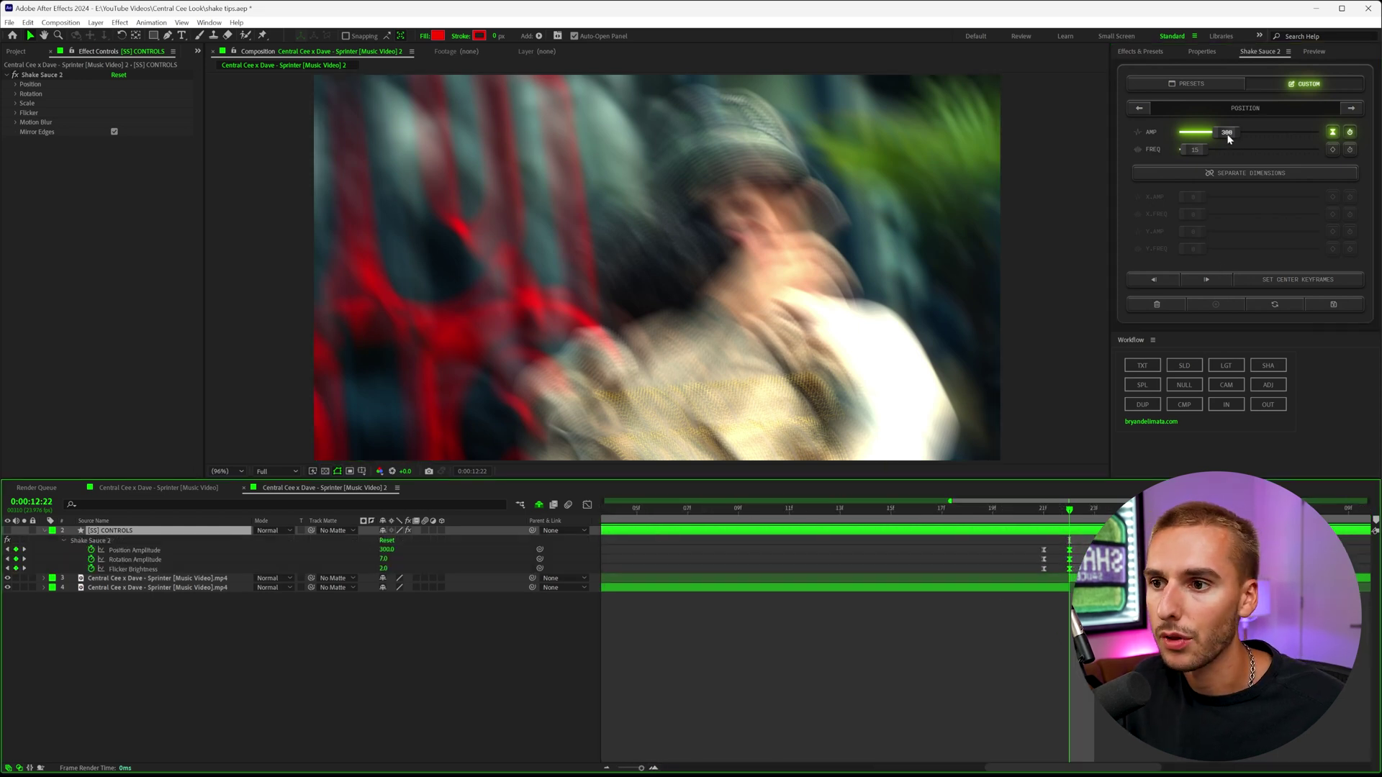
- Set position amplitude 153, flicker brightness 3 and rotation amplitude 4
{"action": "left_click_drag", "start_coordinate": [1227, 136], "coordinate": [1192, 150]}
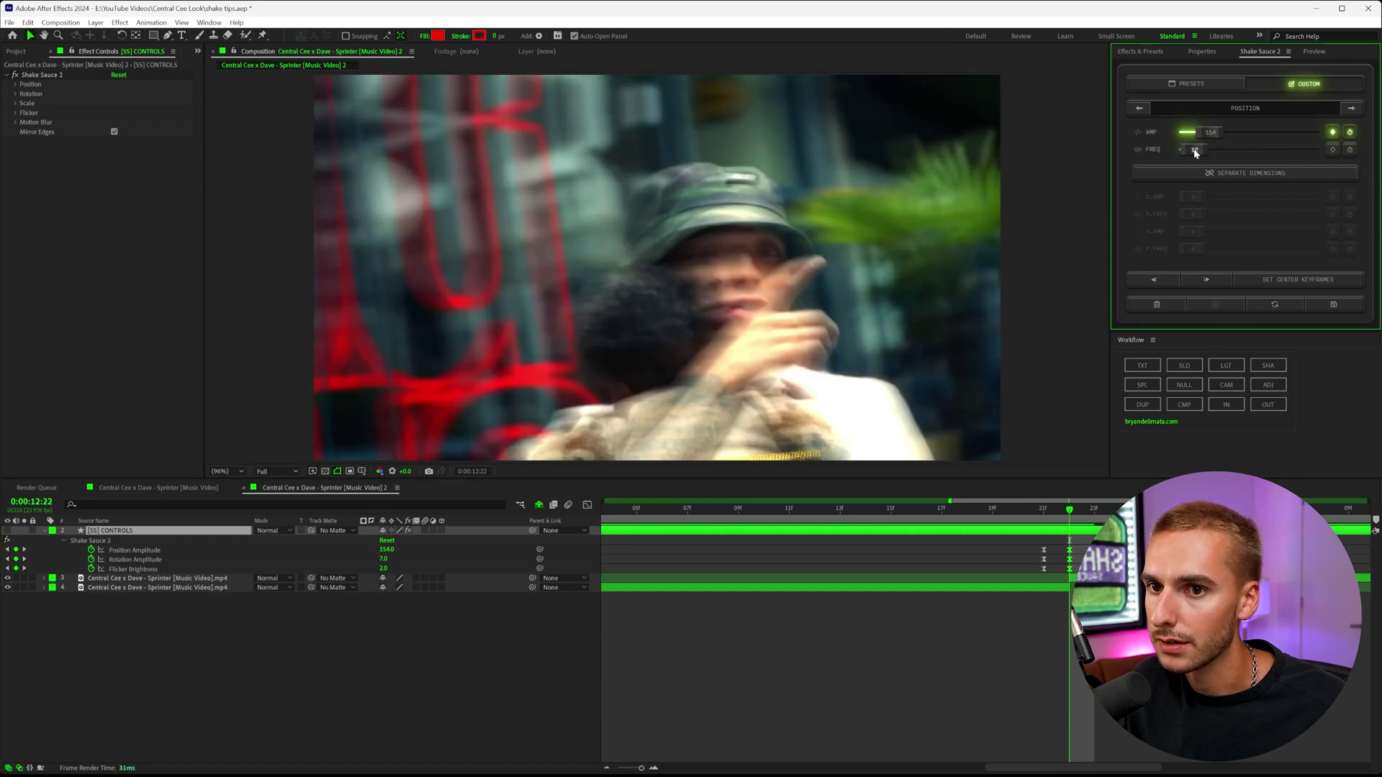
{"action": "left_click", "coordinate": [1210, 135]}
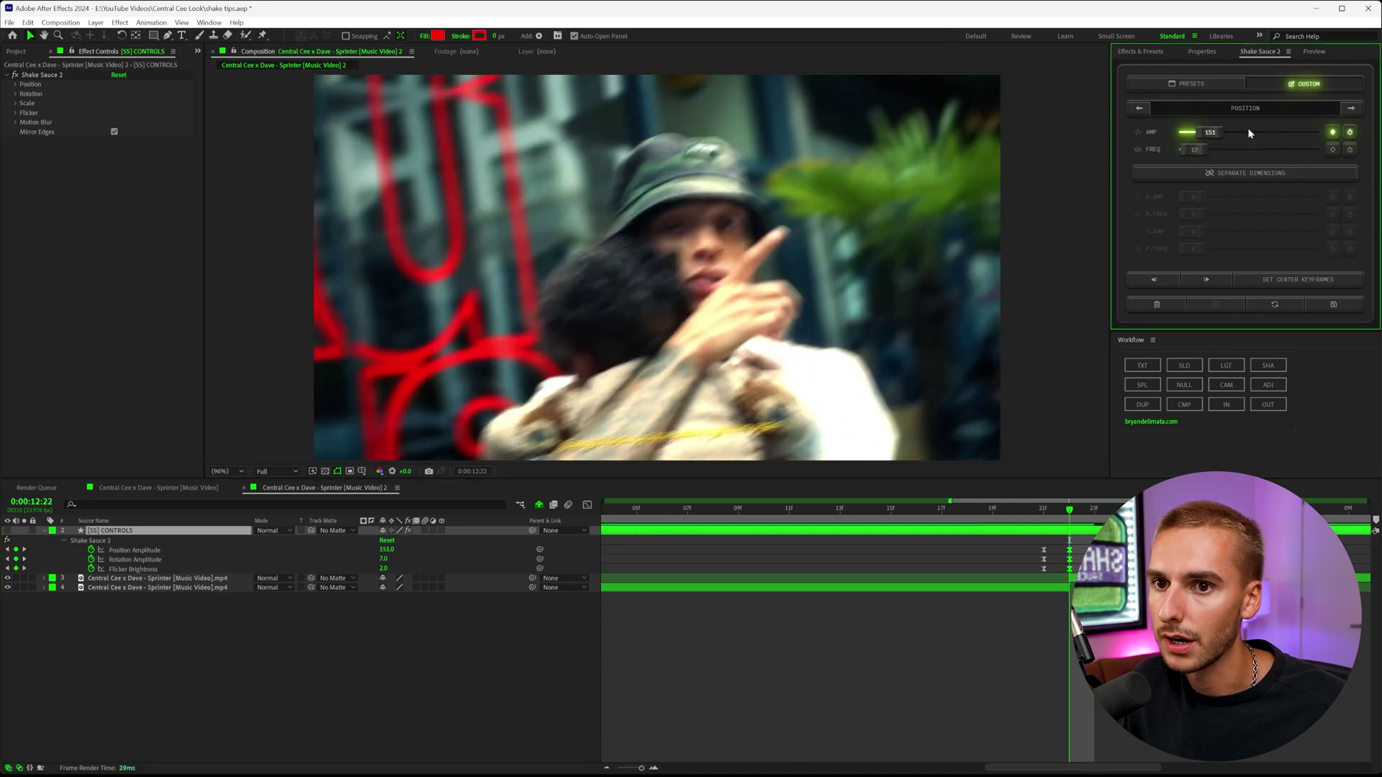
{"action": "left_click", "coordinate": [1350, 110]}
{"action": "left_click", "coordinate": [1351, 108]}
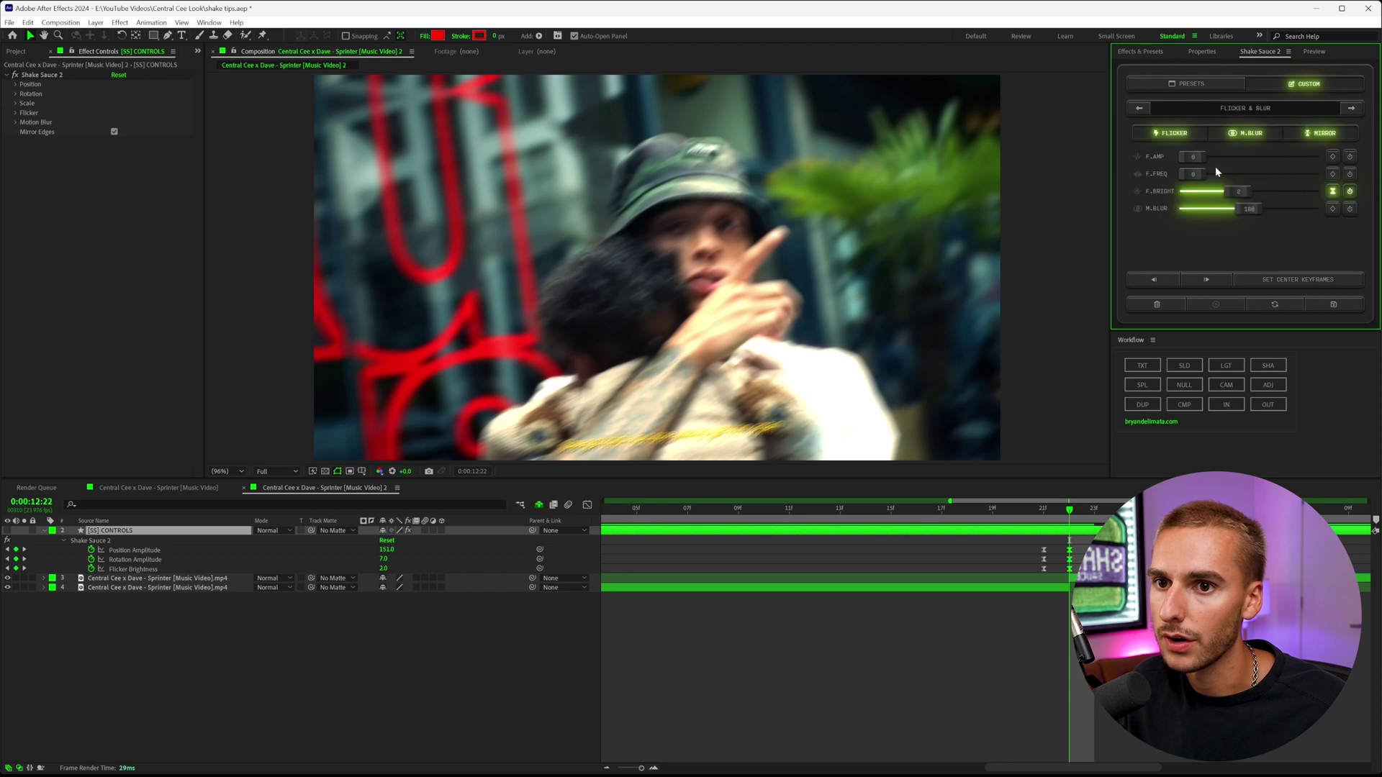
{"action": "left_click", "coordinate": [1255, 195]}
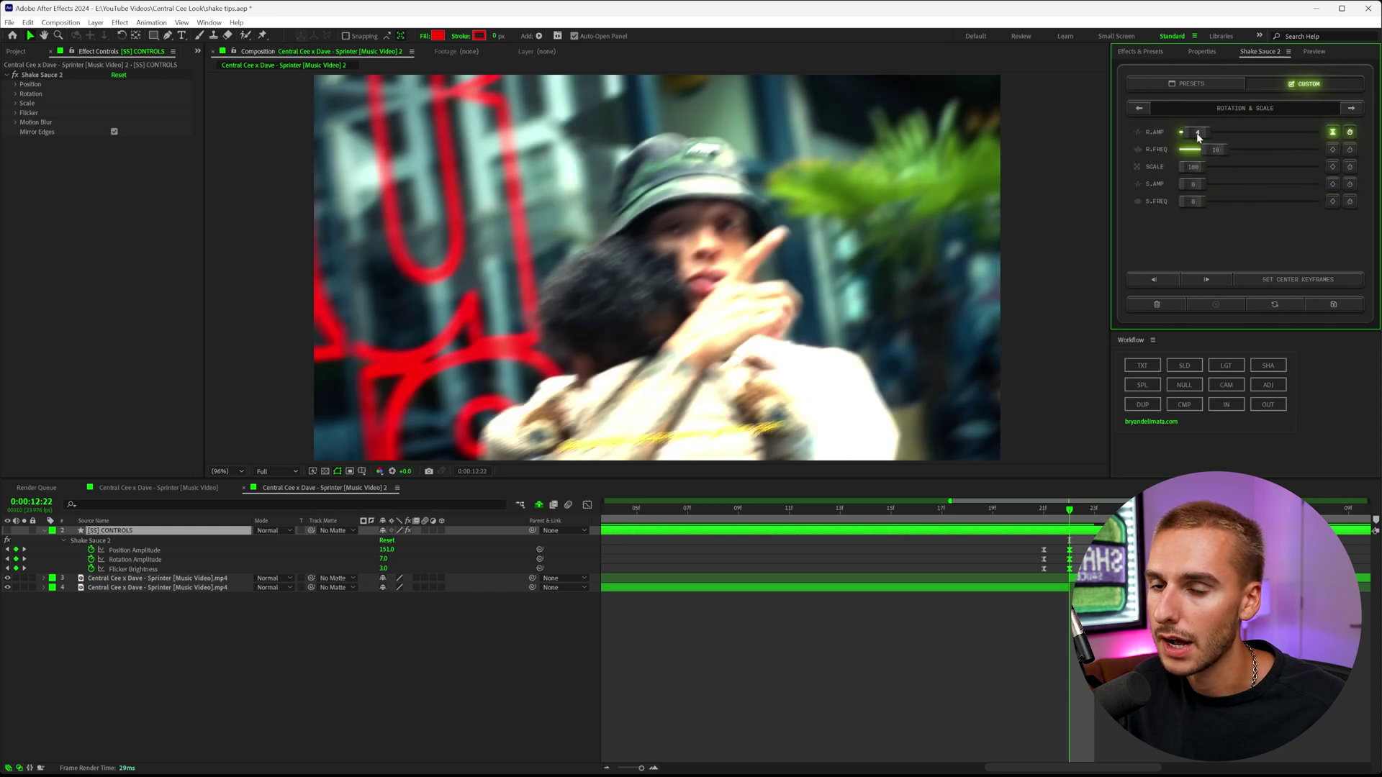
{"action": "left_click", "coordinate": [1197, 133]}
{"action": "left_click_drag", "start_coordinate": [1075, 511], "coordinate": [797, 537]}
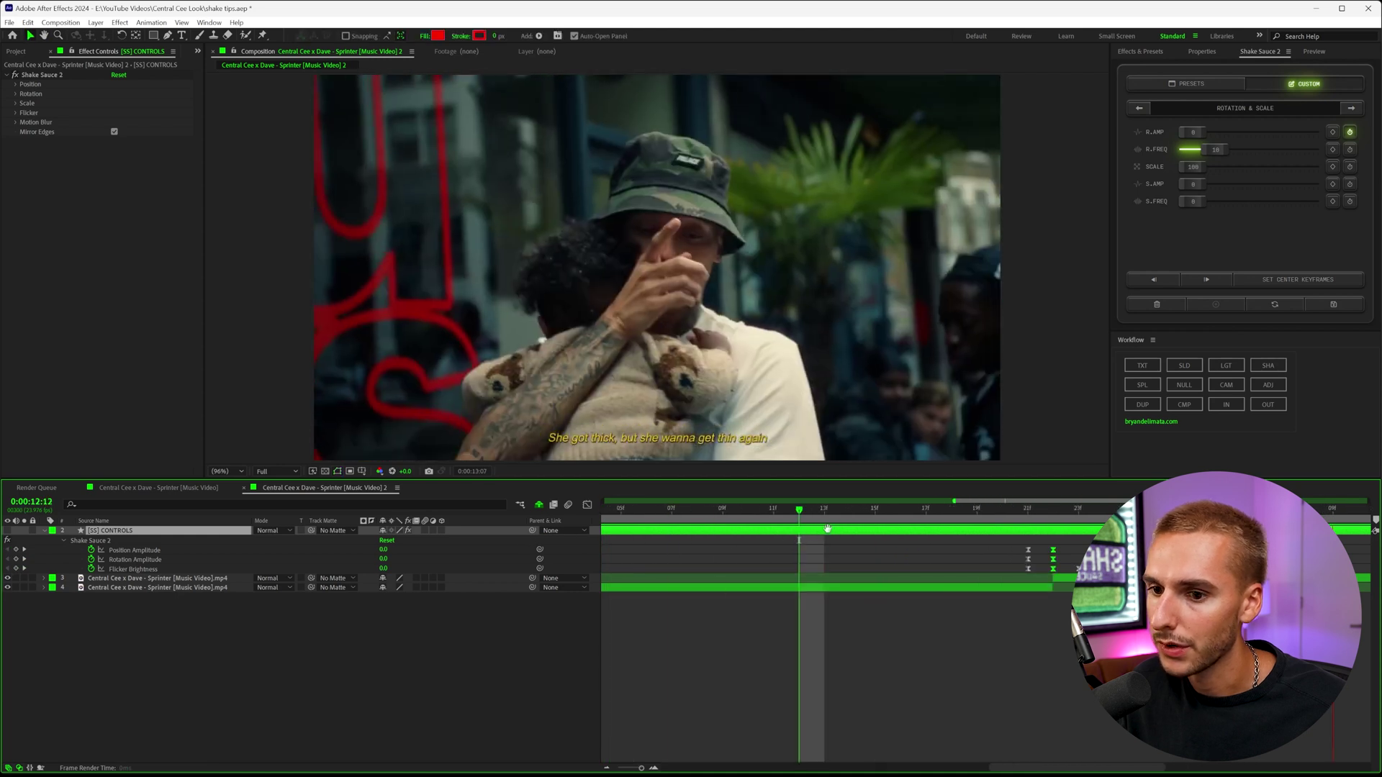
- Add centre keyframes at the shake frame, save the preset as 'CUSTOM' and select it
{"action": "left_click_drag", "start_coordinate": [798, 536], "coordinate": [1052, 519]}
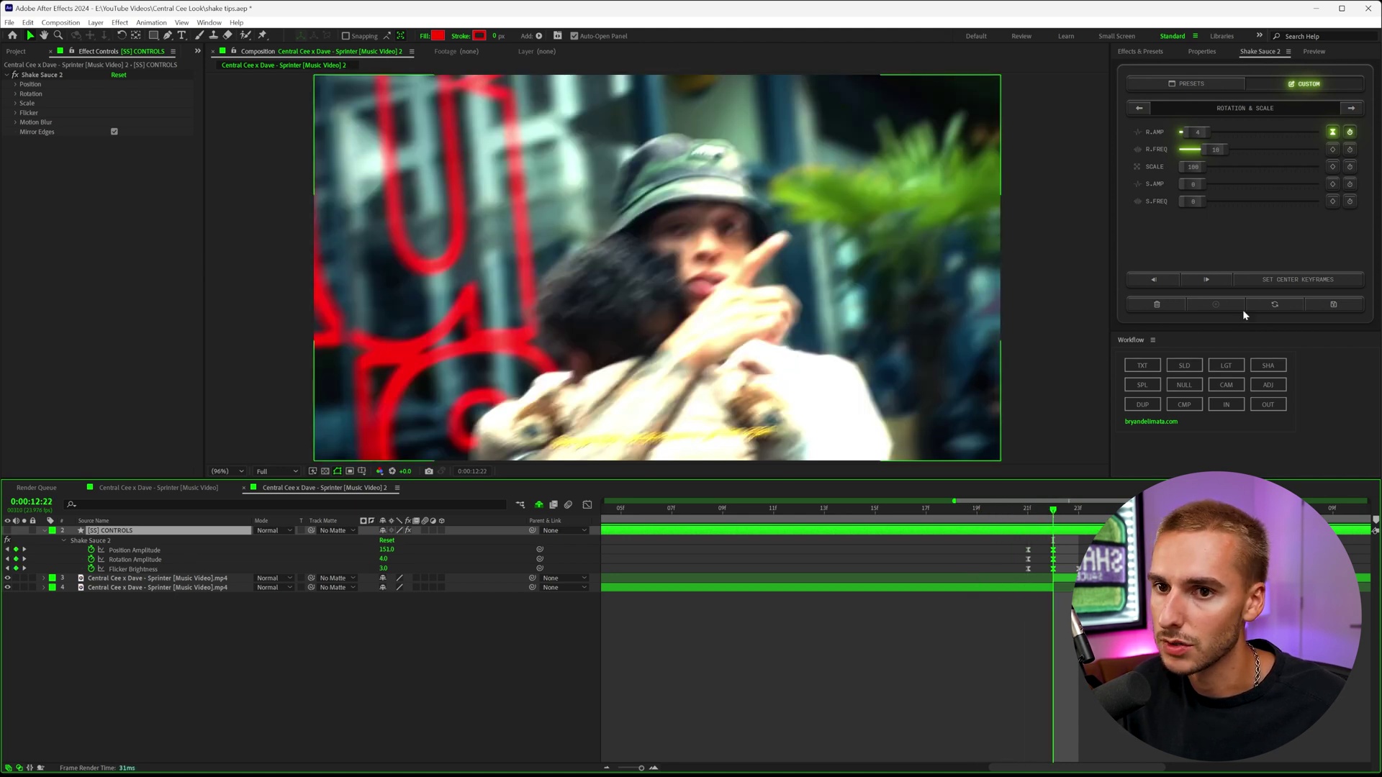
{"action": "left_click", "coordinate": [1311, 282]}
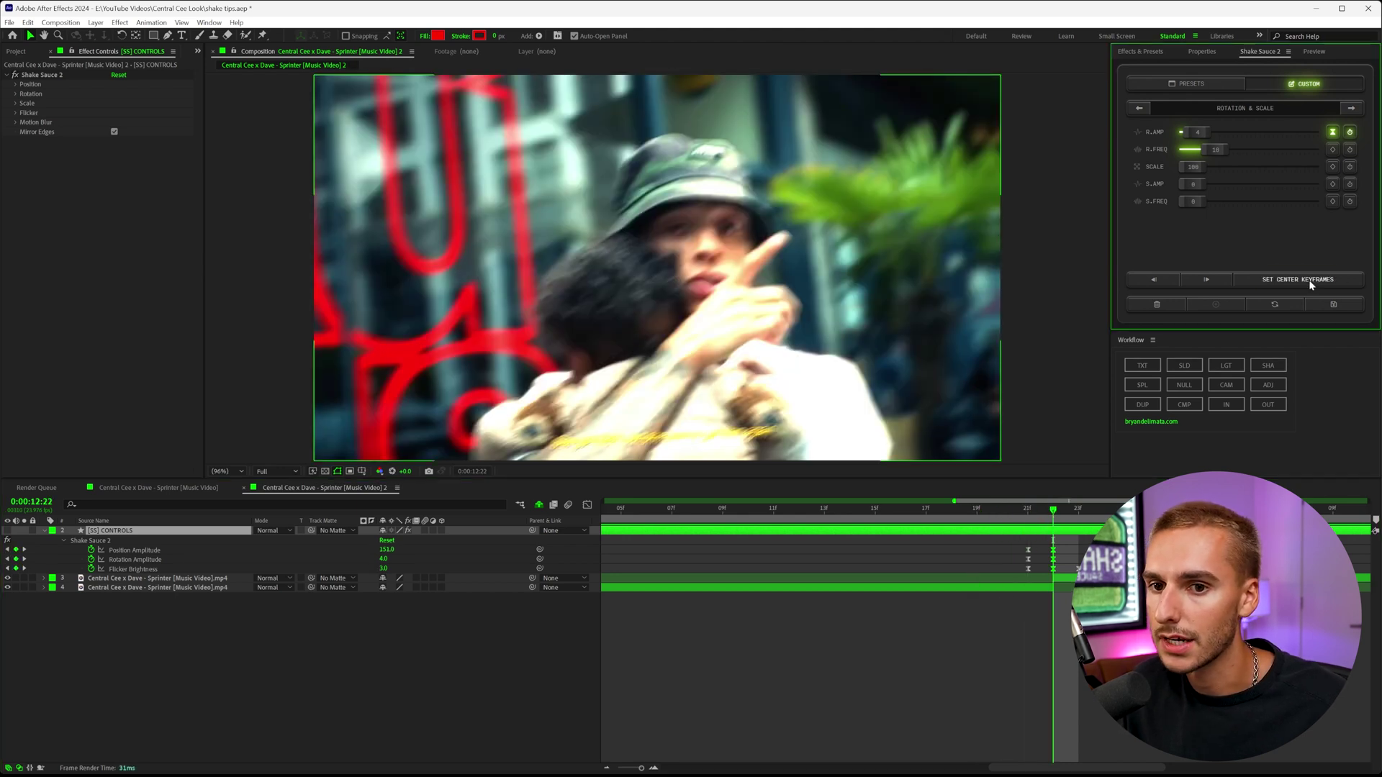
{"action": "left_click", "coordinate": [1331, 307]}
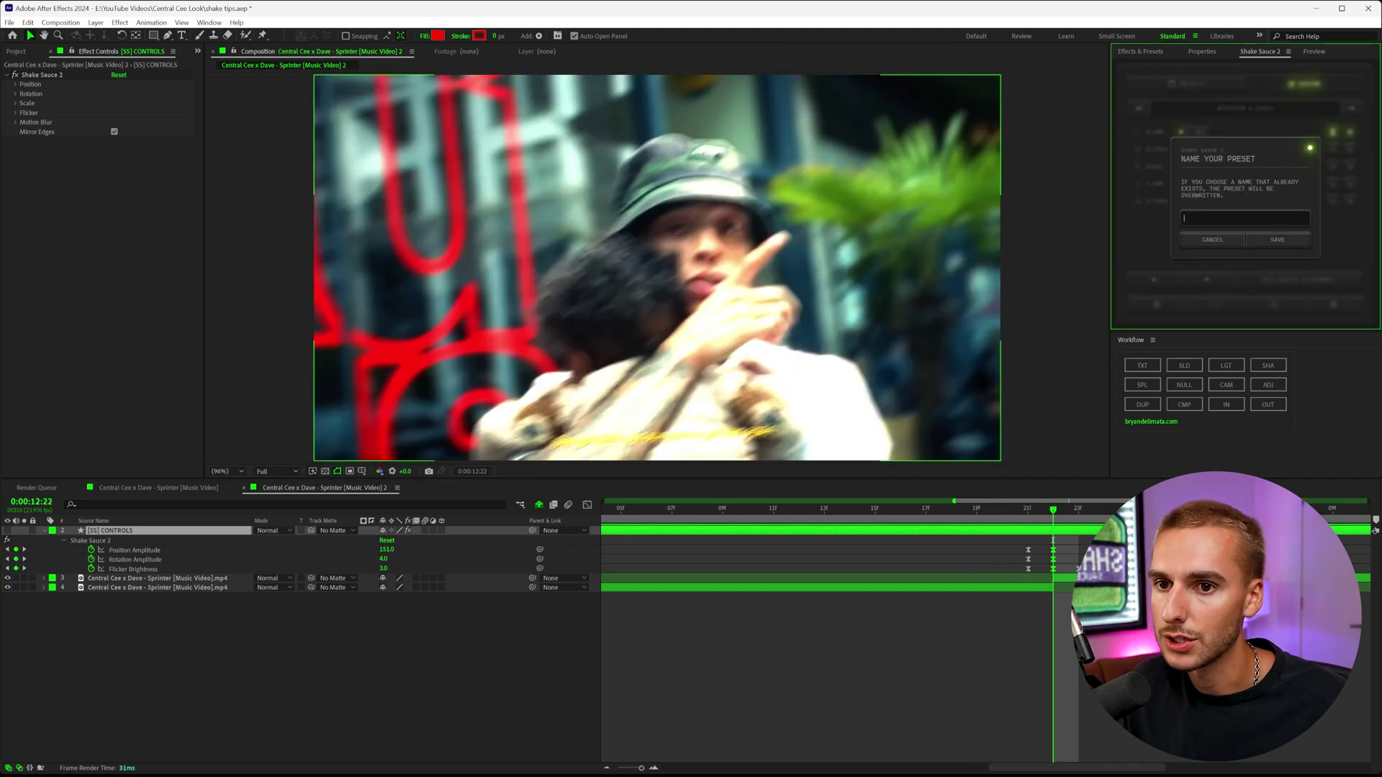
{"action": "left_click", "coordinate": [1257, 239]}
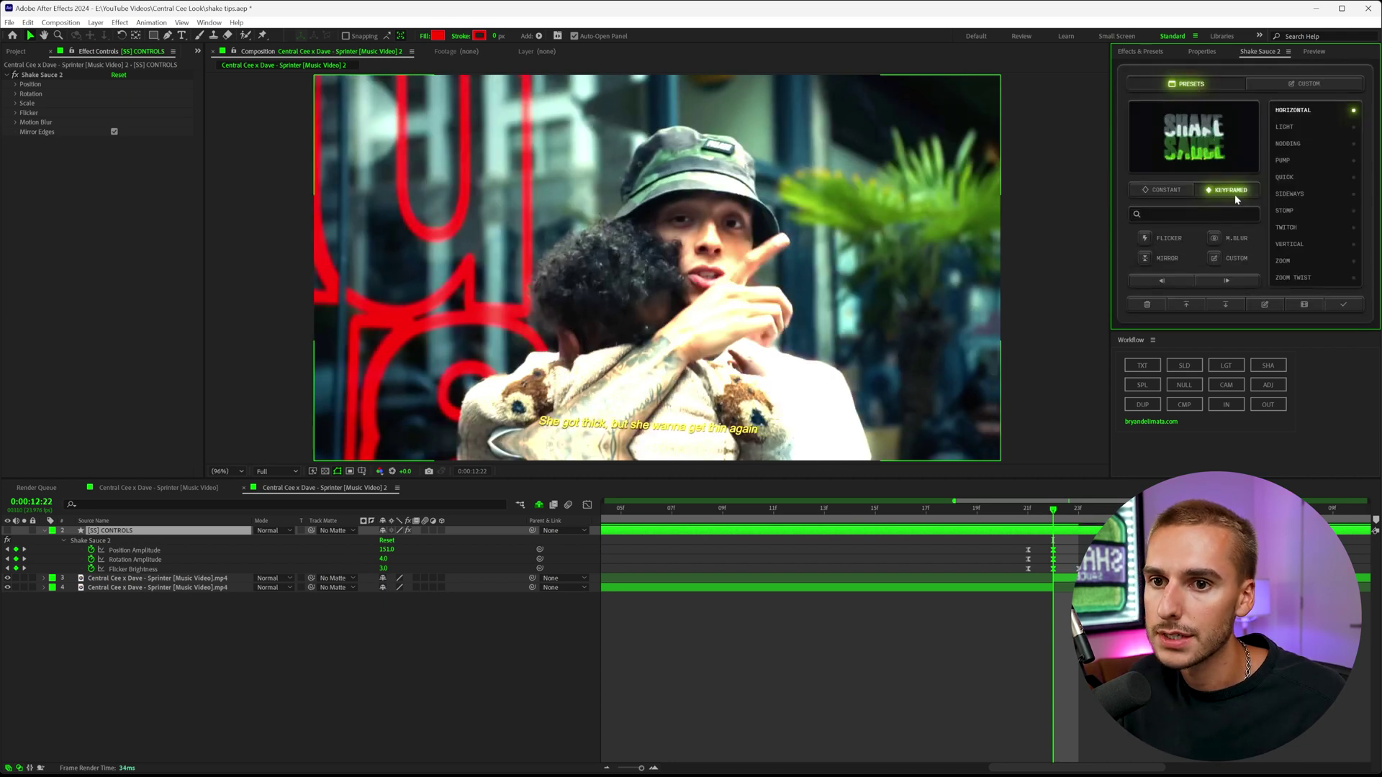
{"action": "scroll", "coordinate": [1311, 191], "scroll_direction": "down", "scroll_amount": 5}
{"action": "left_click", "coordinate": [1285, 280]}
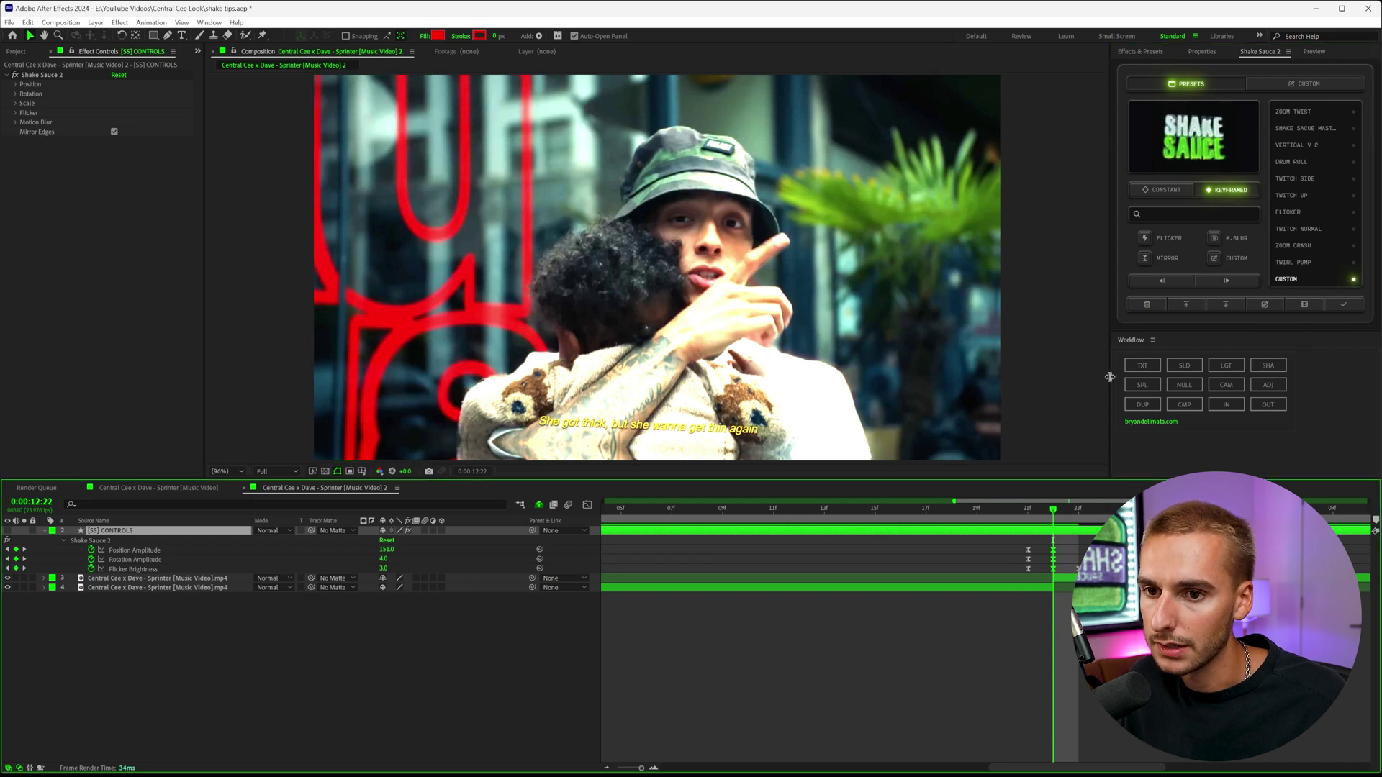
- Replace the earlier shake layer with the keyframed CUSTOM preset shake
{"action": "left_click", "coordinate": [1147, 303]}
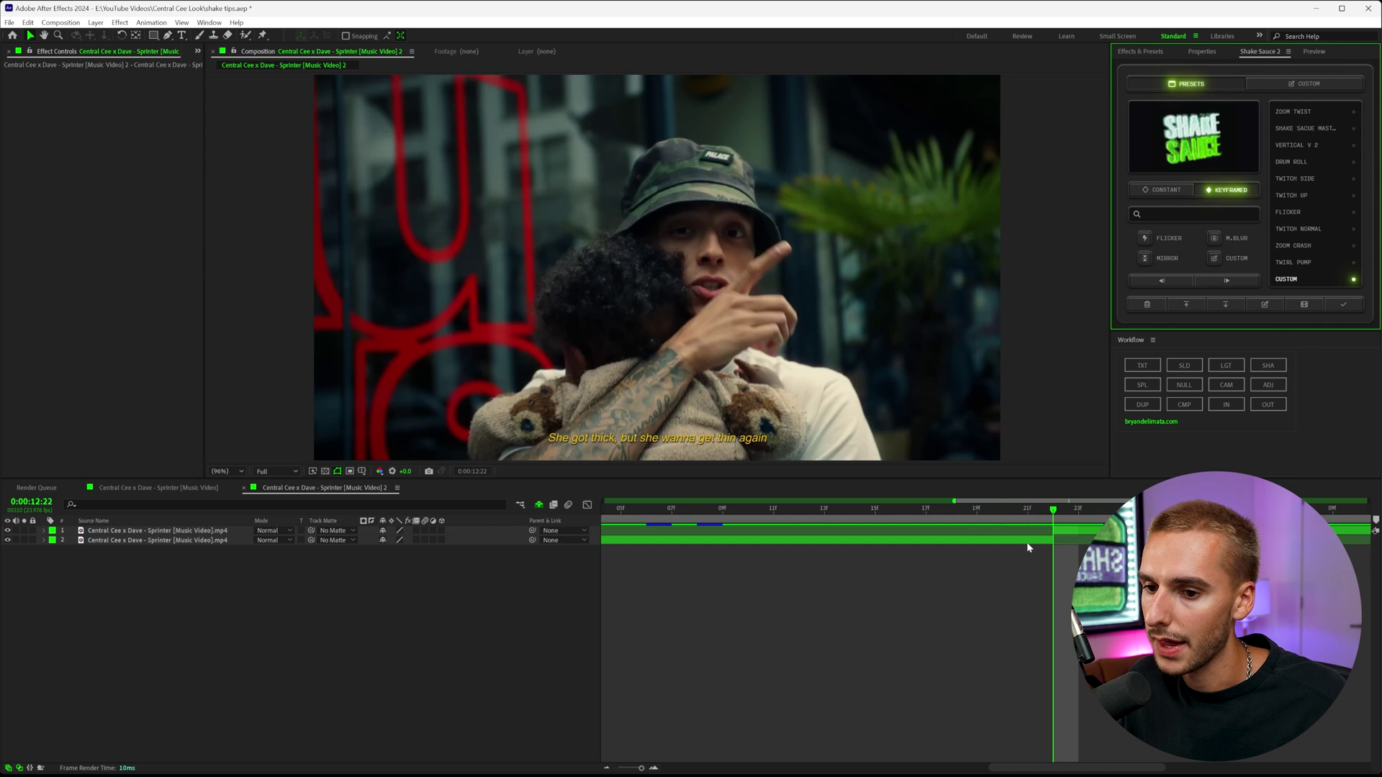
{"action": "left_click", "coordinate": [999, 524]}
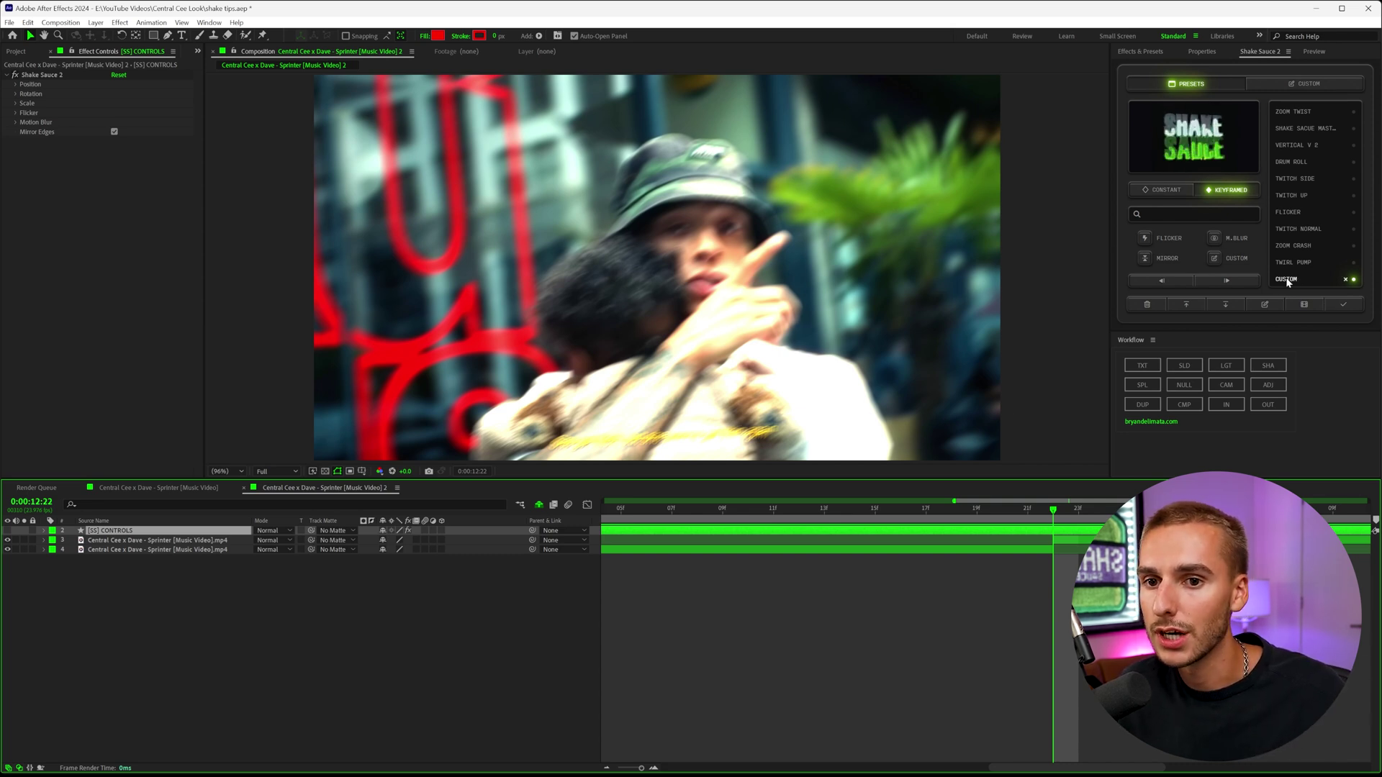
- Export the CUSTOM shake file to the Desktop and dismiss the success alert
{"action": "left_click", "coordinate": [1227, 305]}
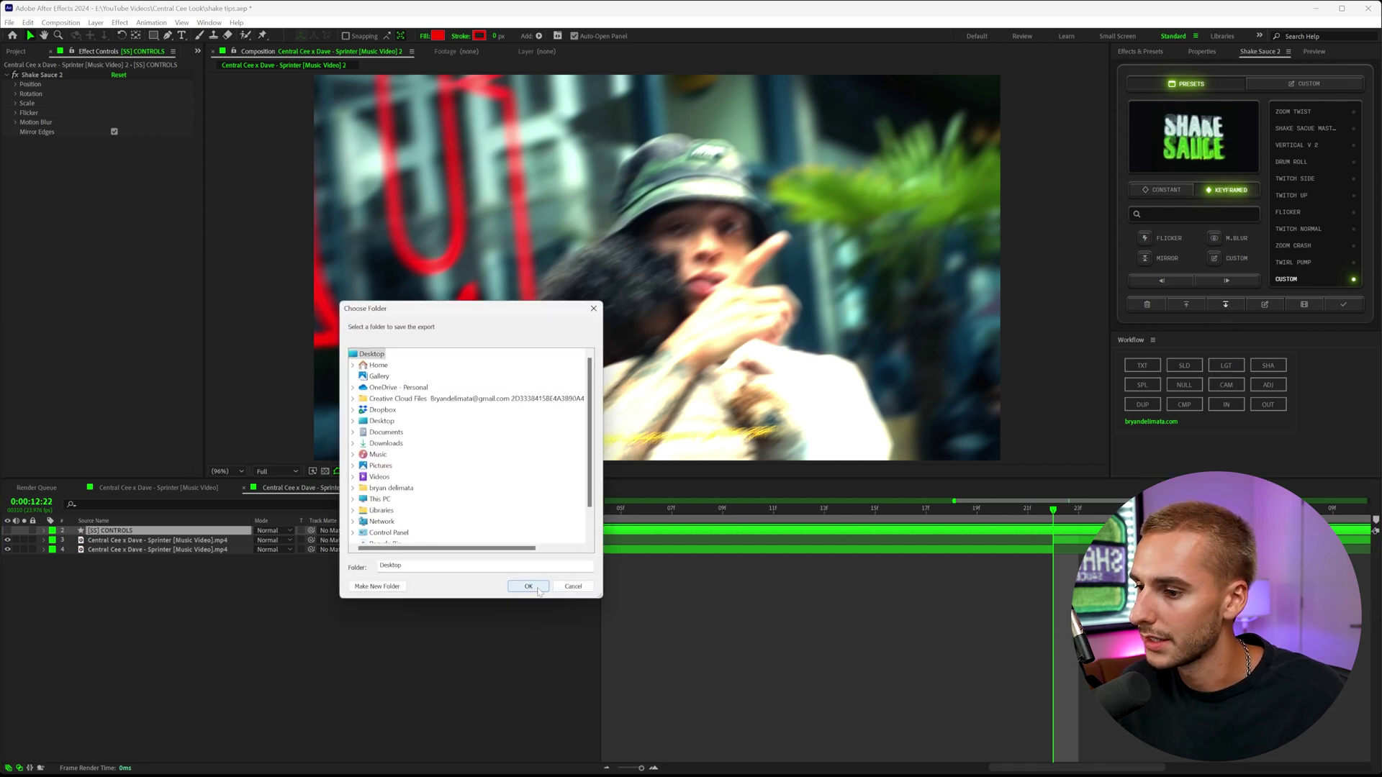
{"action": "left_click", "coordinate": [530, 587]}
{"action": "left_click_drag", "start_coordinate": [423, 364], "coordinate": [626, 307]}
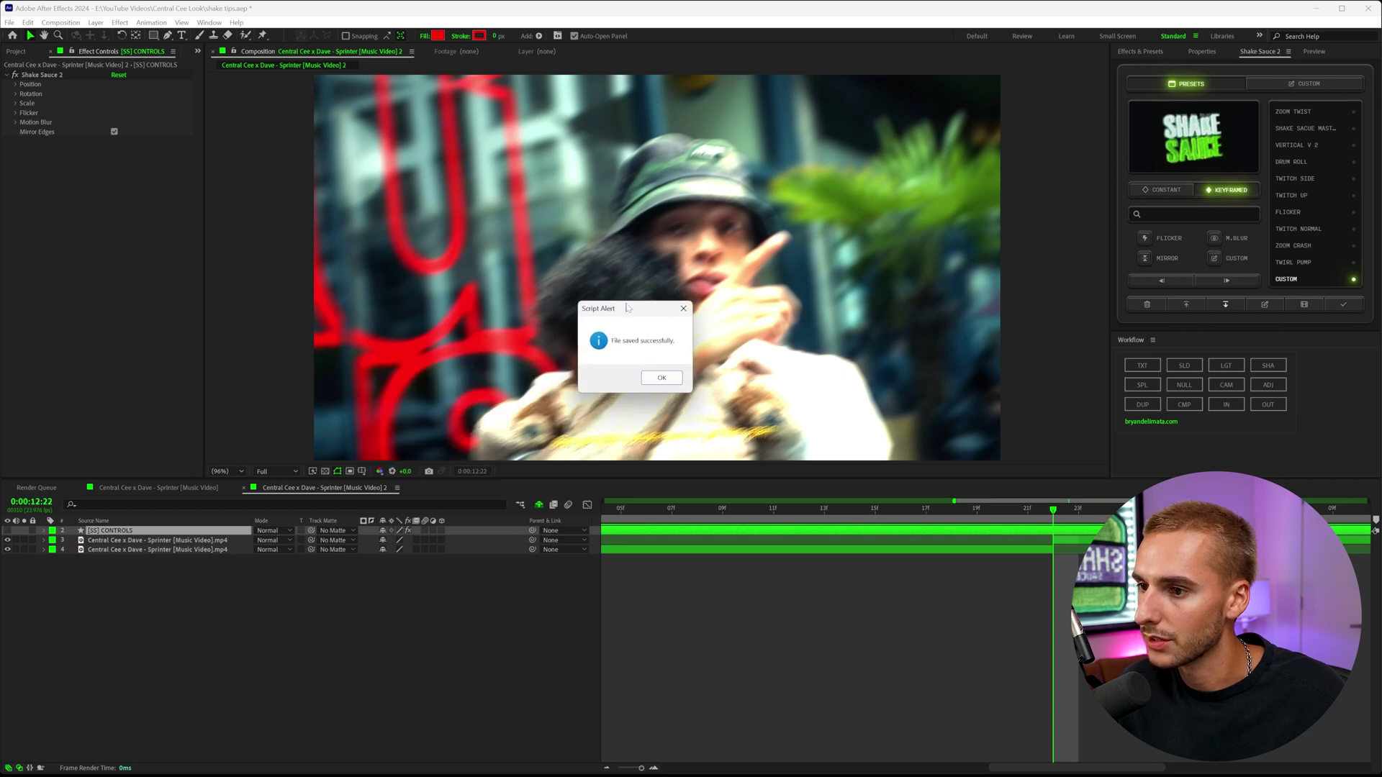
{"action": "left_click", "coordinate": [660, 378]}
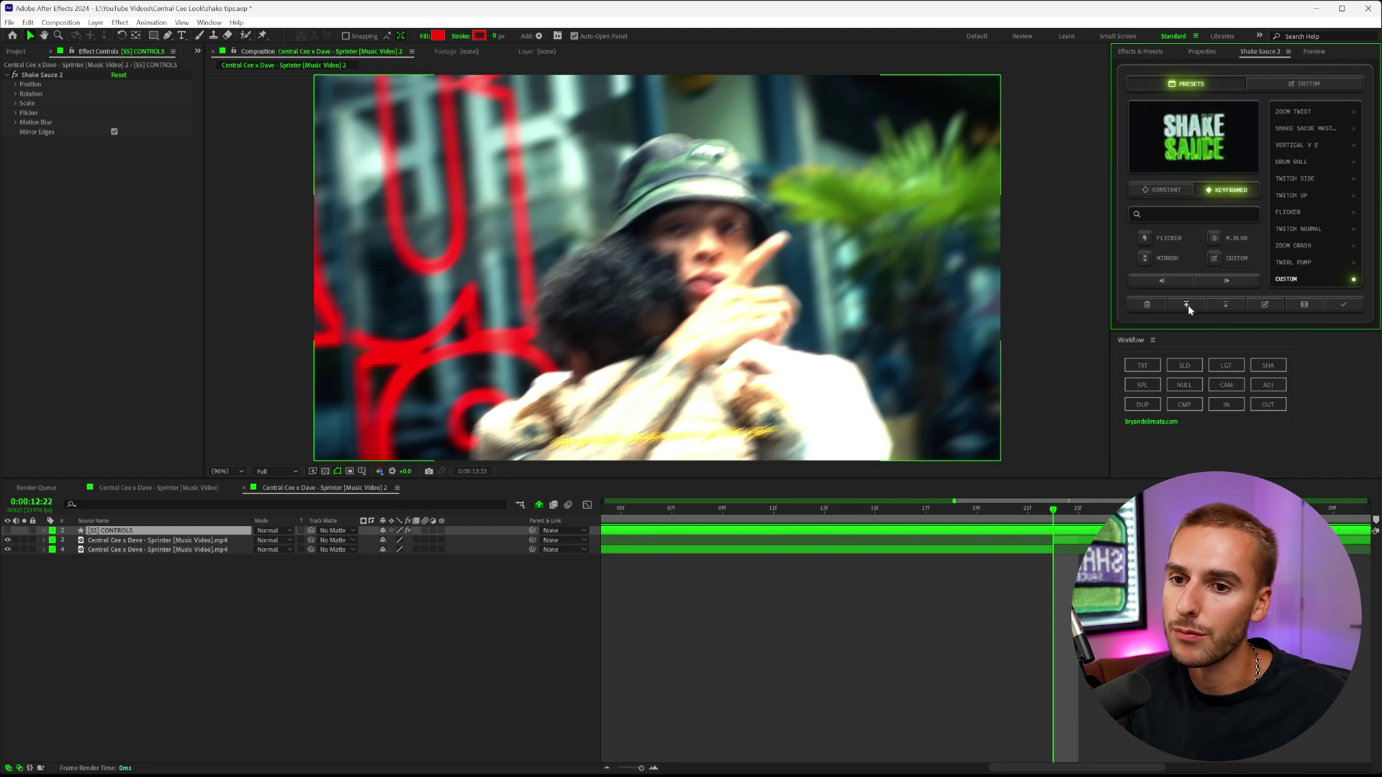
- Load custom.shake from the Desktop folder into Shake Sauce 2
{"action": "left_click", "coordinate": [1186, 307]}
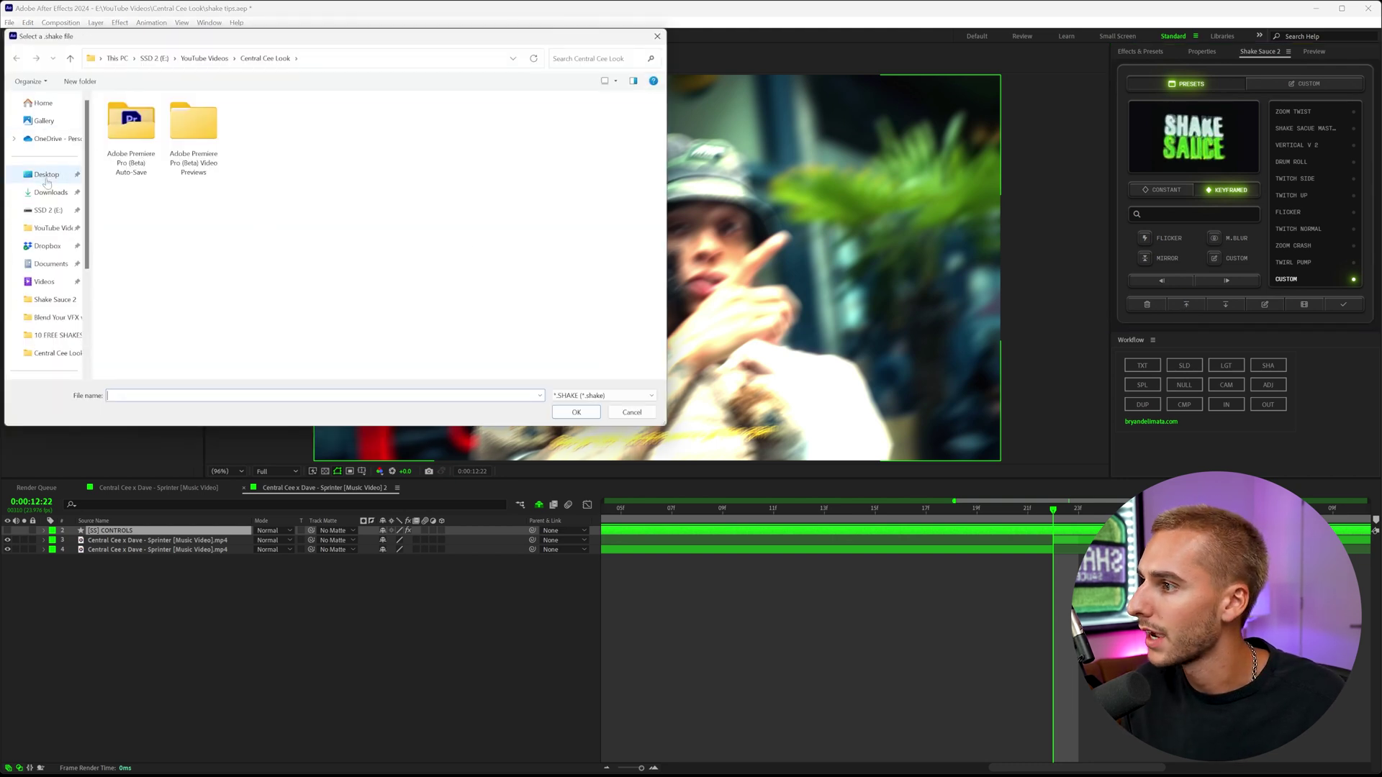
{"action": "left_click", "coordinate": [47, 175]}
{"action": "left_click", "coordinate": [260, 103]}
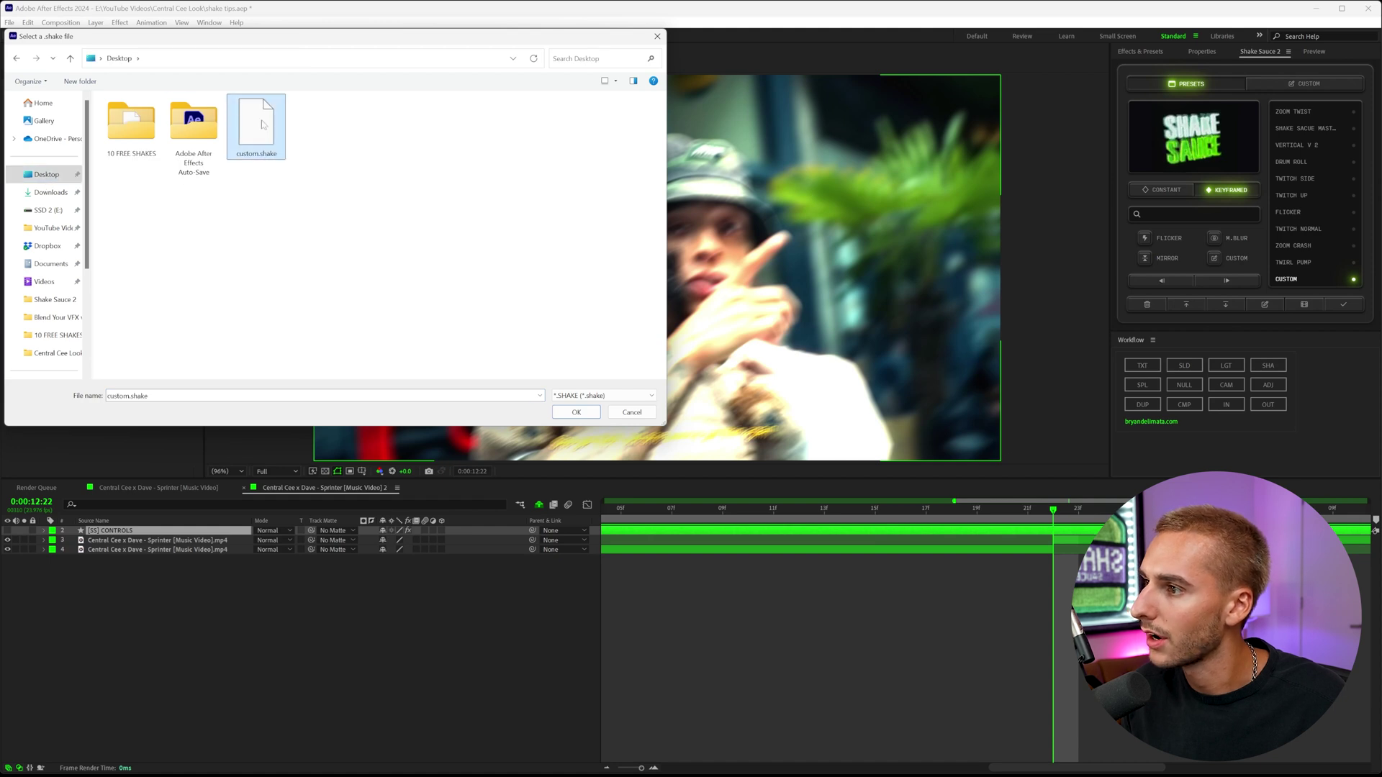
{"action": "left_click", "coordinate": [578, 413]}
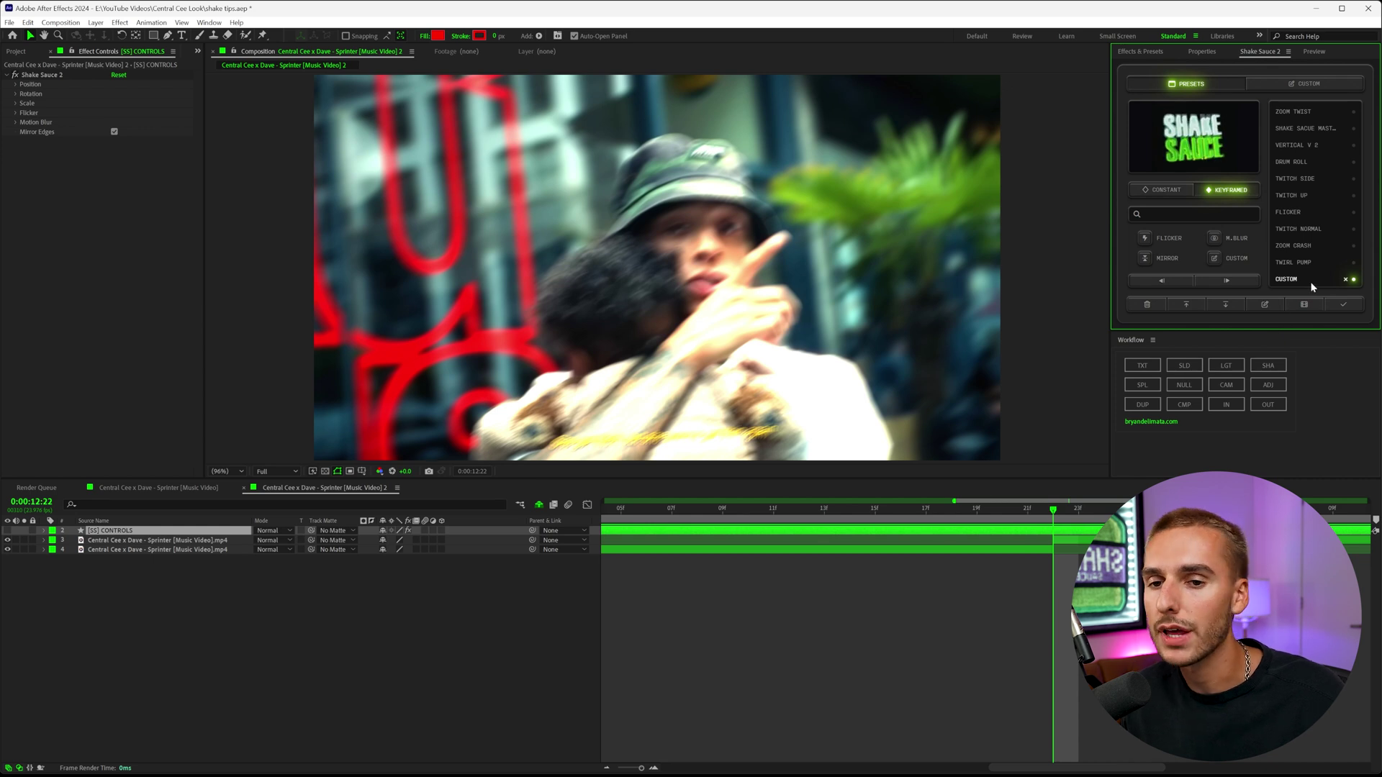
{"action": "mouse_move", "coordinate": [1312, 280]}
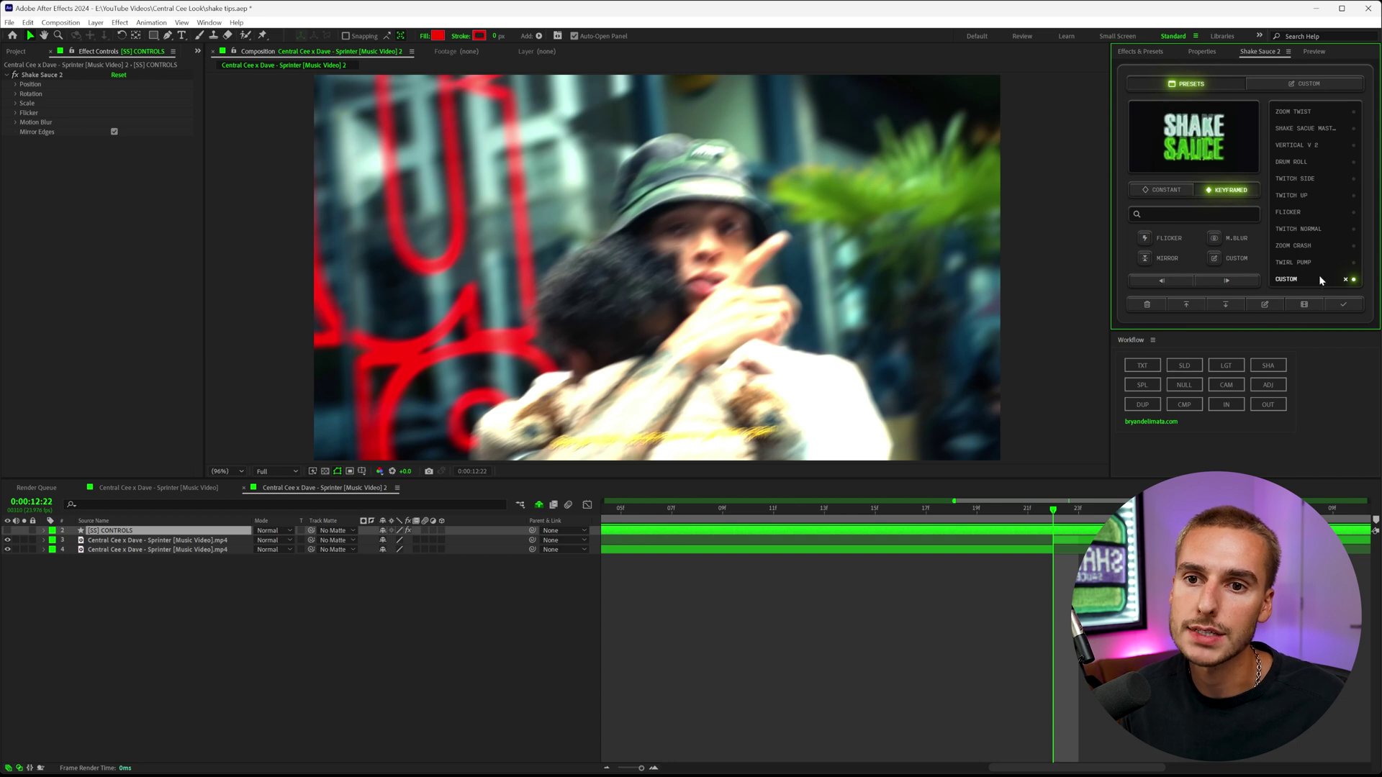
- In CUSTOM controls, keyframe AMP at 12:20, then raise it to about 250 at 12:22
{"action": "left_click", "coordinate": [1303, 85]}
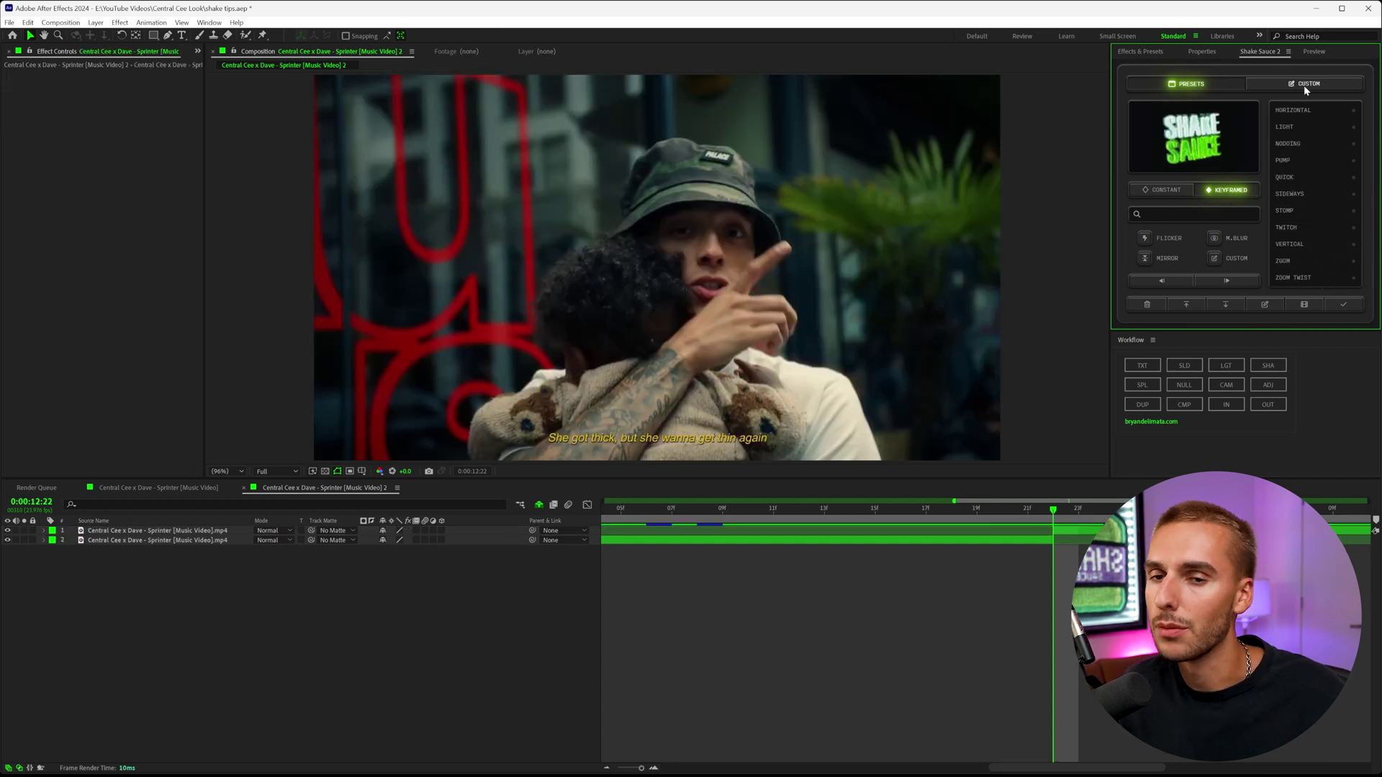
{"action": "left_click", "coordinate": [1303, 85]}
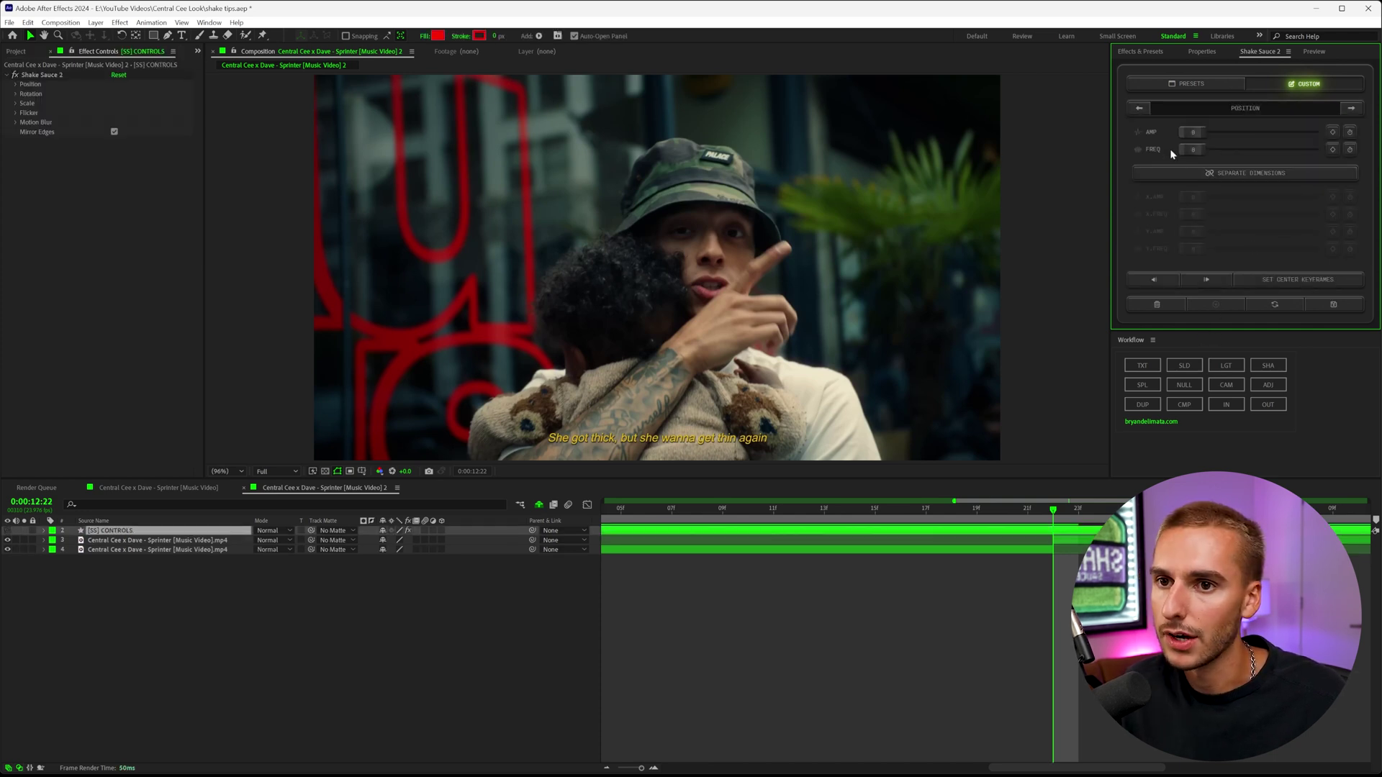
{"action": "left_click", "coordinate": [1157, 280]}
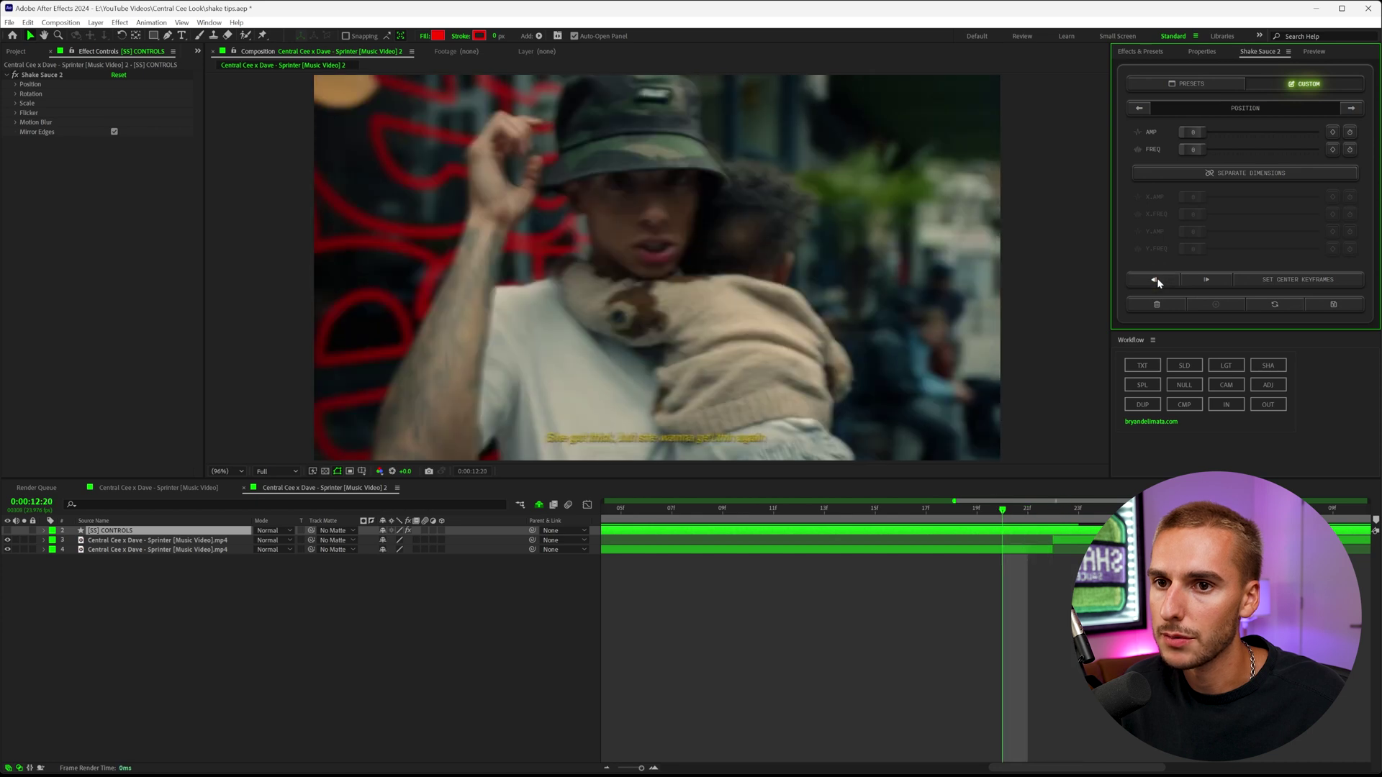
{"action": "left_click", "coordinate": [1331, 133]}
{"action": "left_click", "coordinate": [1206, 279]}
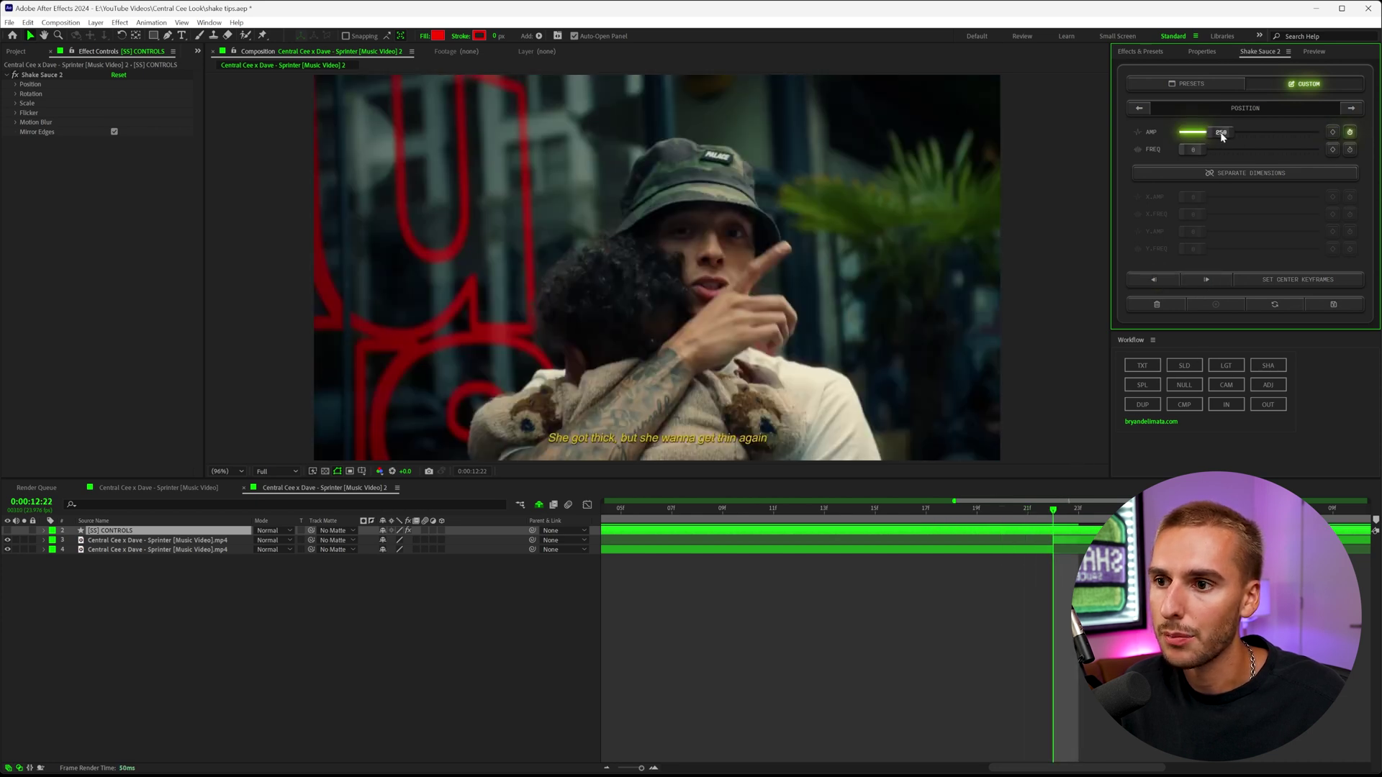
{"action": "left_click_drag", "start_coordinate": [1221, 135], "coordinate": [1193, 153]}
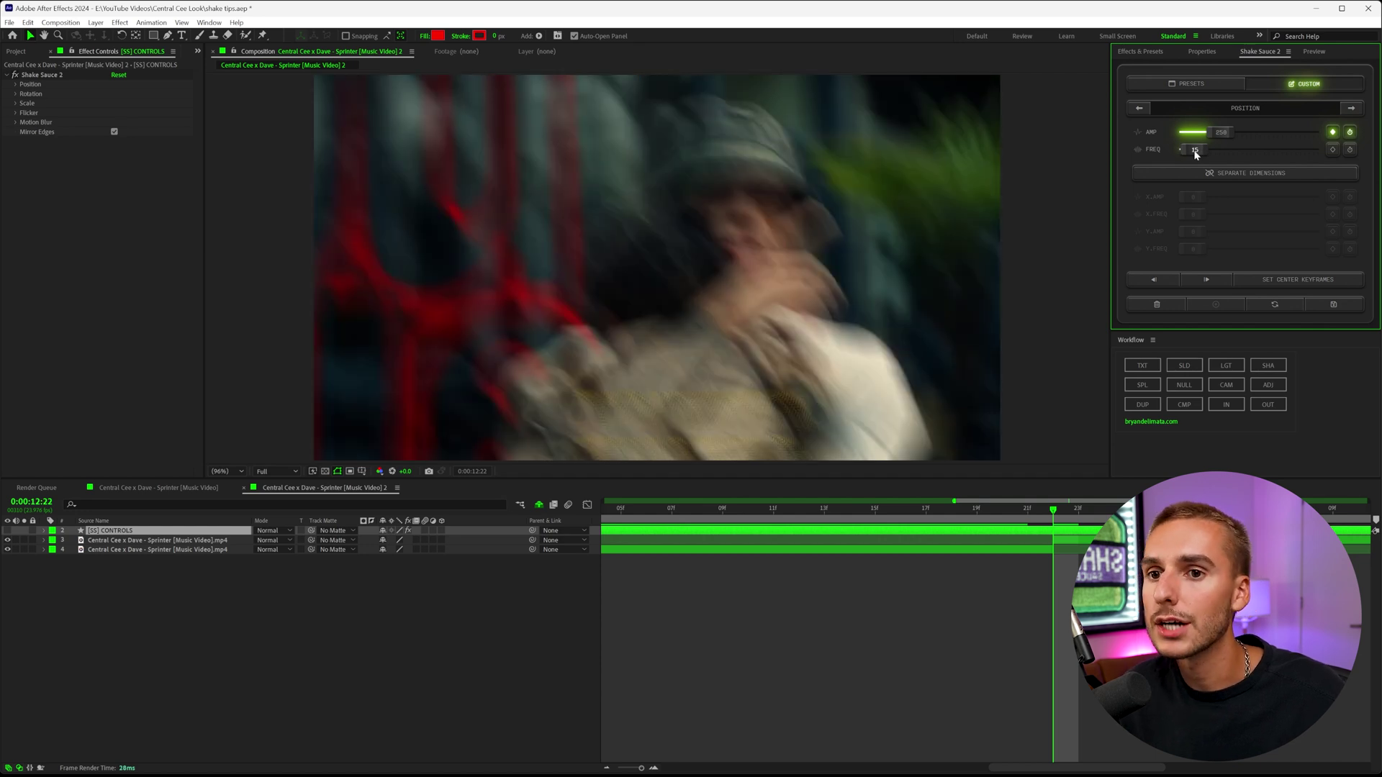
{"action": "left_click", "coordinate": [1195, 154]}
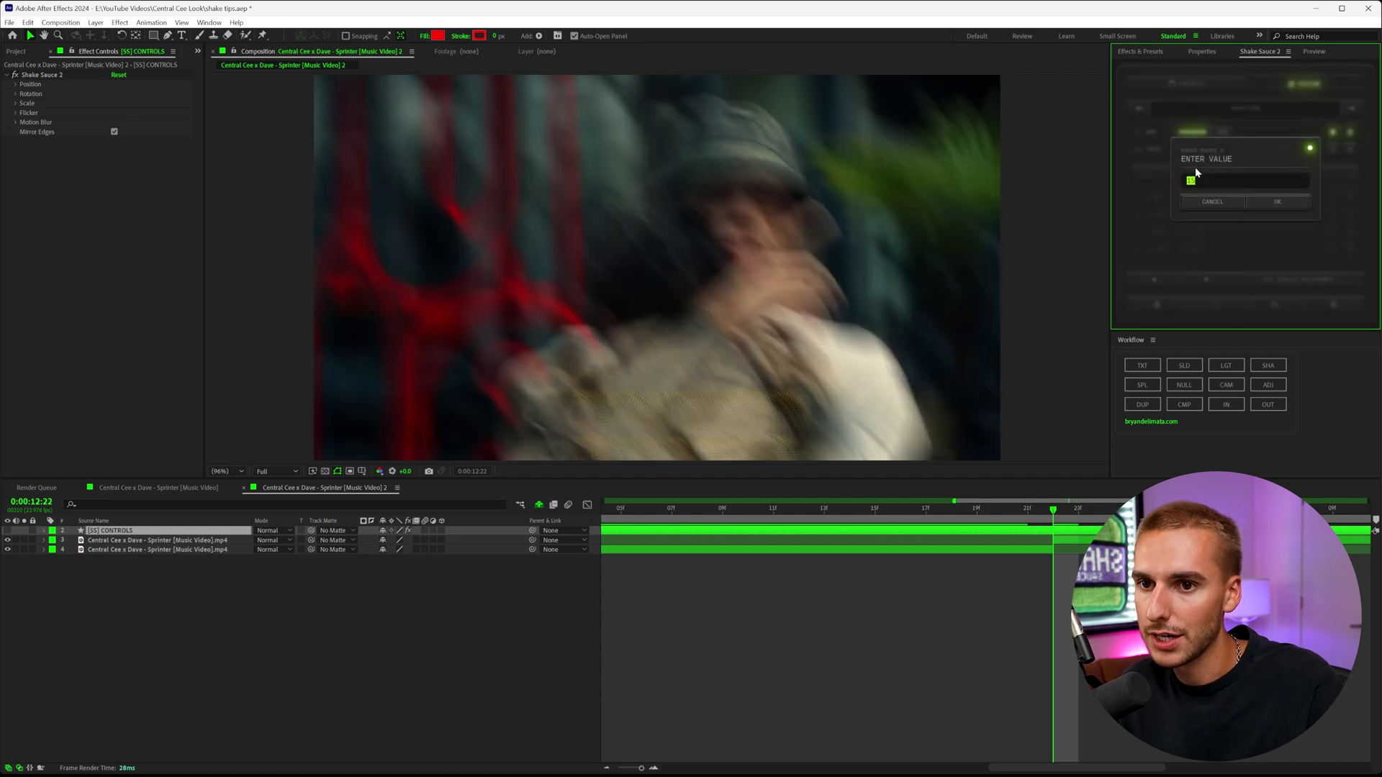
- Set shake frequency to 10 and easy-ease the AMP keyframes at 12:22 and 12:20
{"action": "left_click", "coordinate": [1195, 184]}
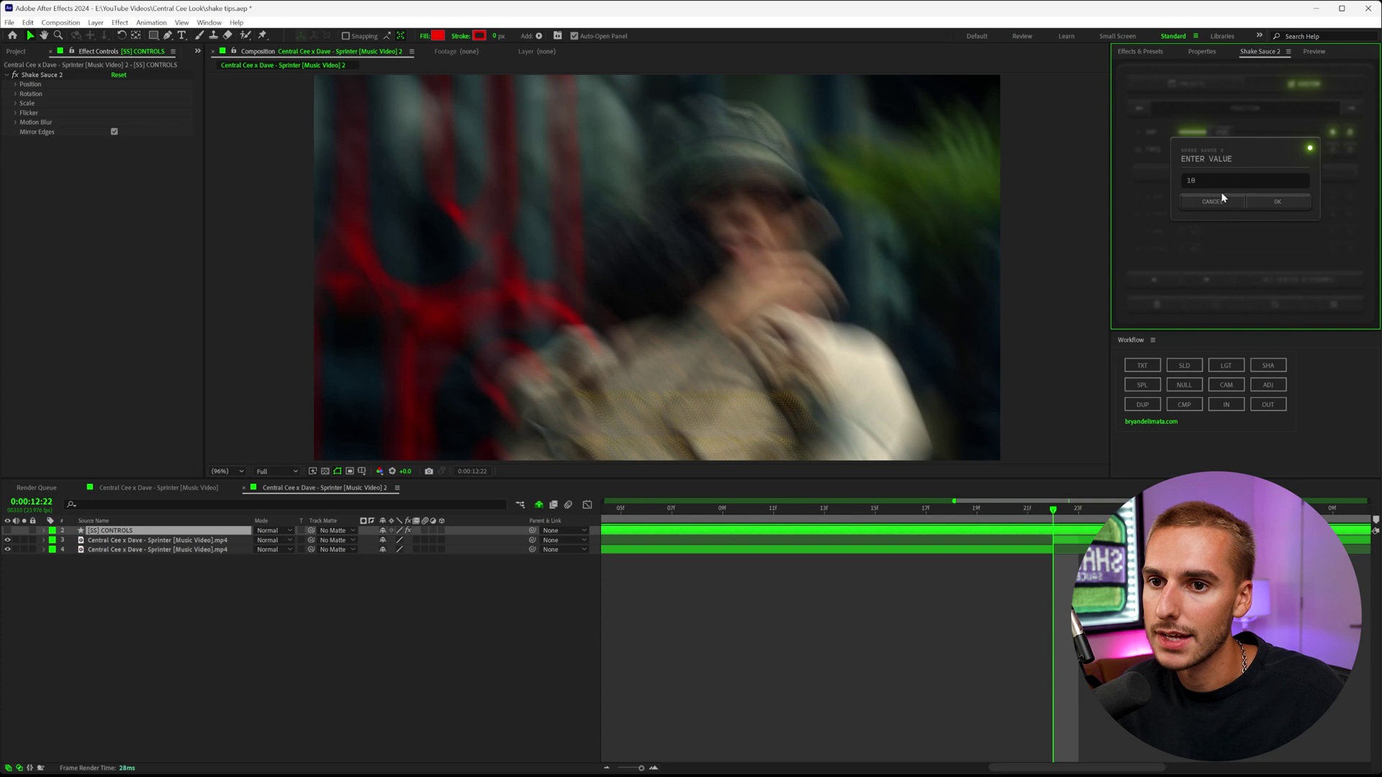
{"action": "left_click", "coordinate": [1277, 203]}
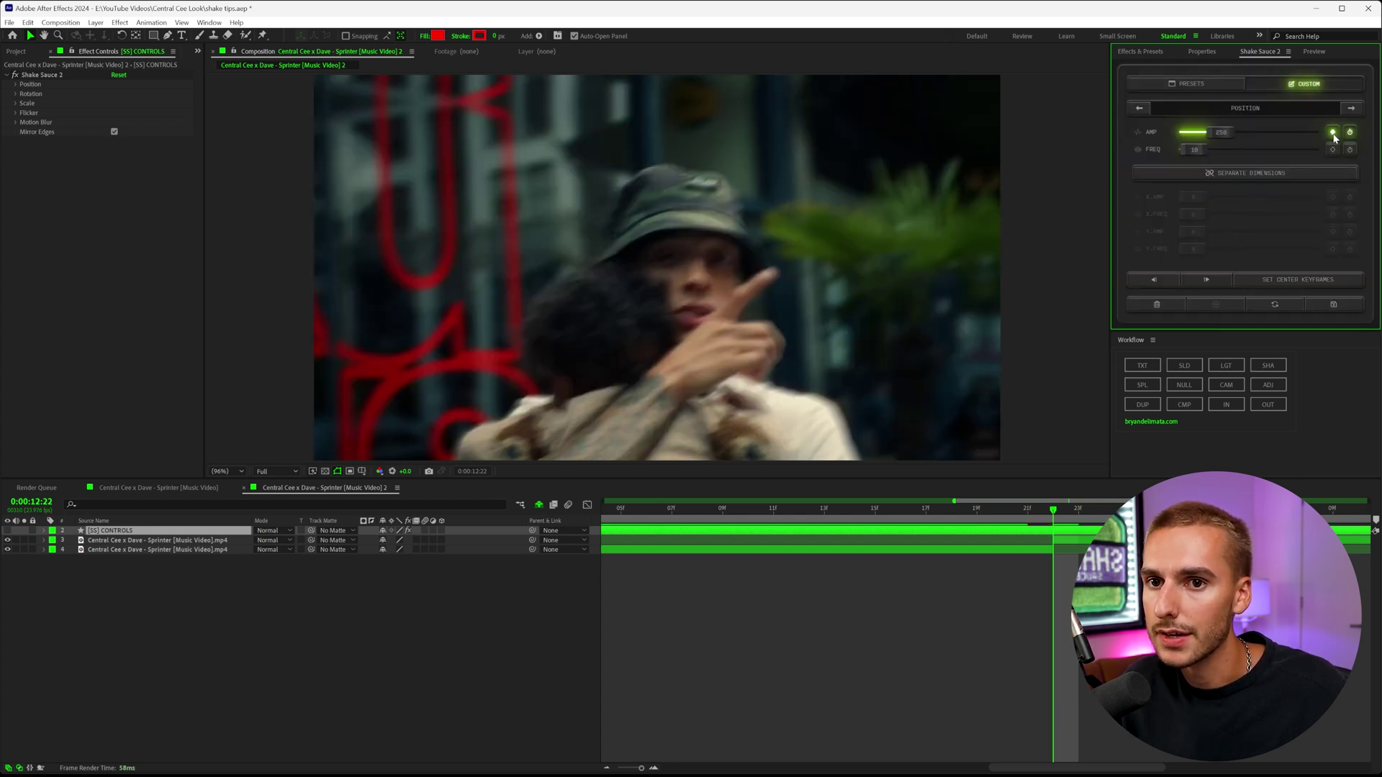
{"action": "left_click", "coordinate": [1333, 133]}
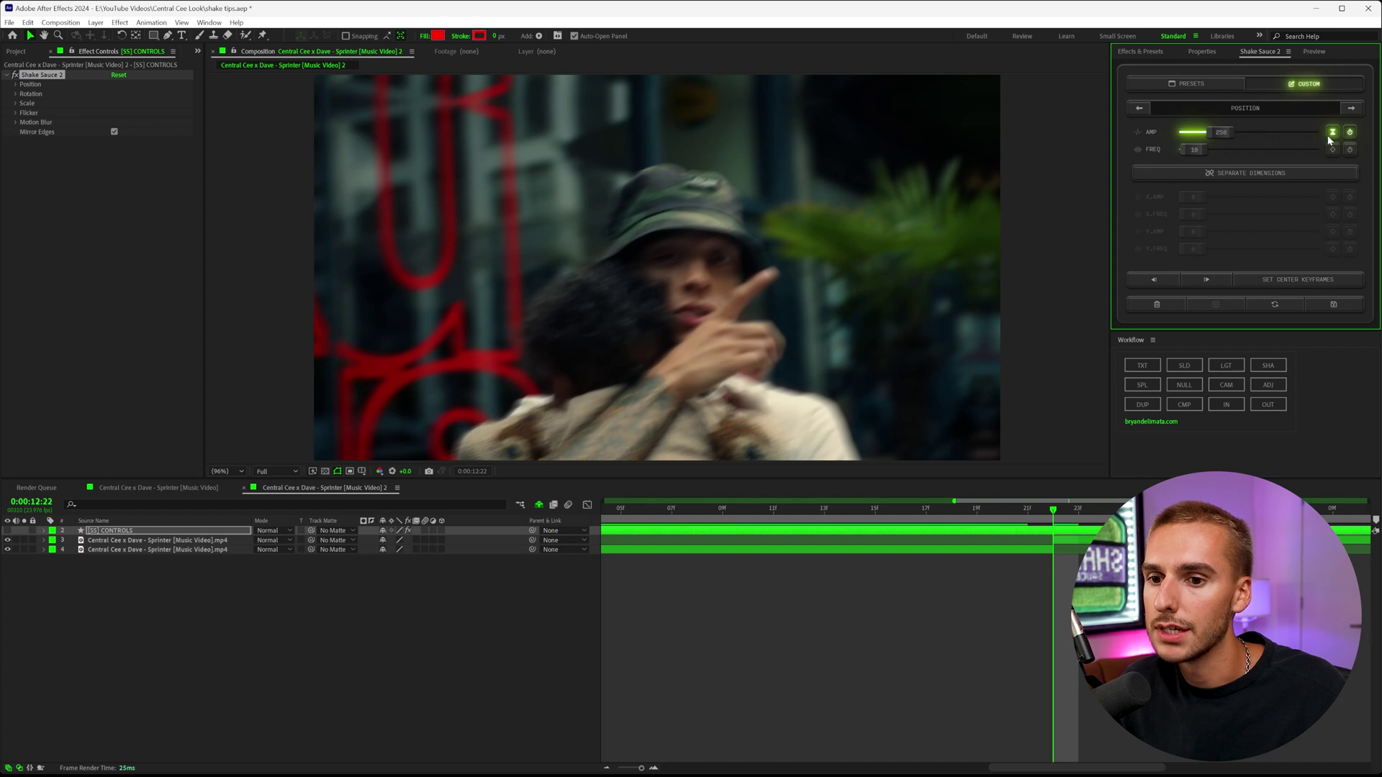
{"action": "key", "text": "u"}
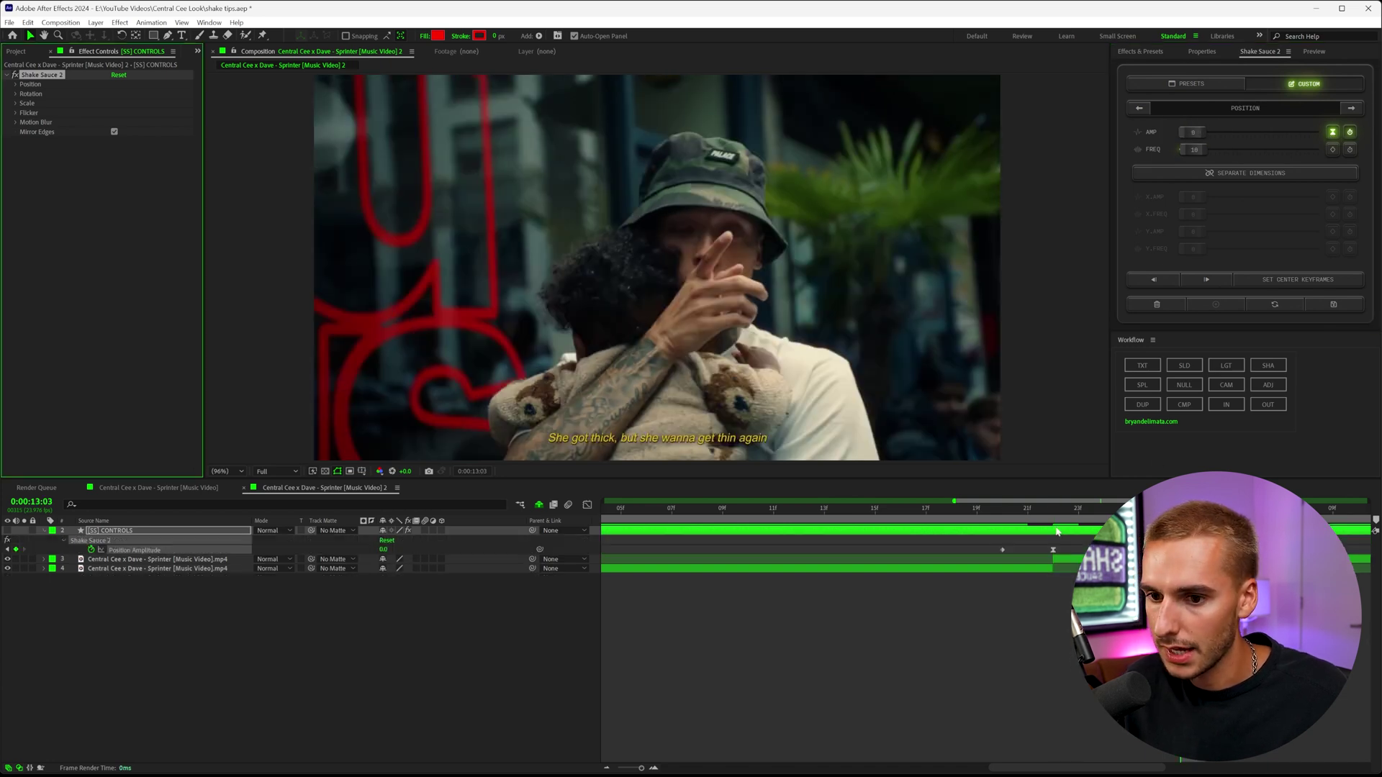
{"action": "left_click", "coordinate": [1004, 519]}
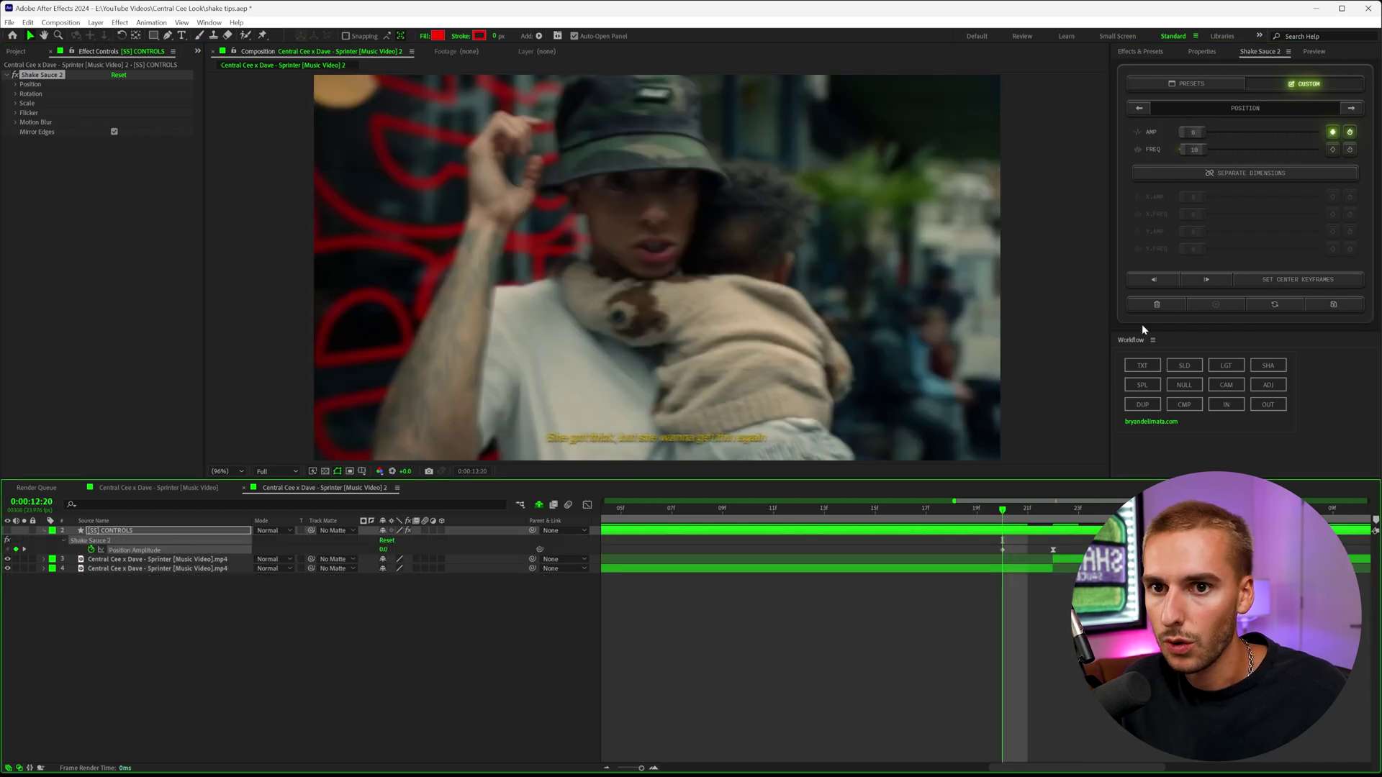
{"action": "left_click", "coordinate": [1332, 133]}
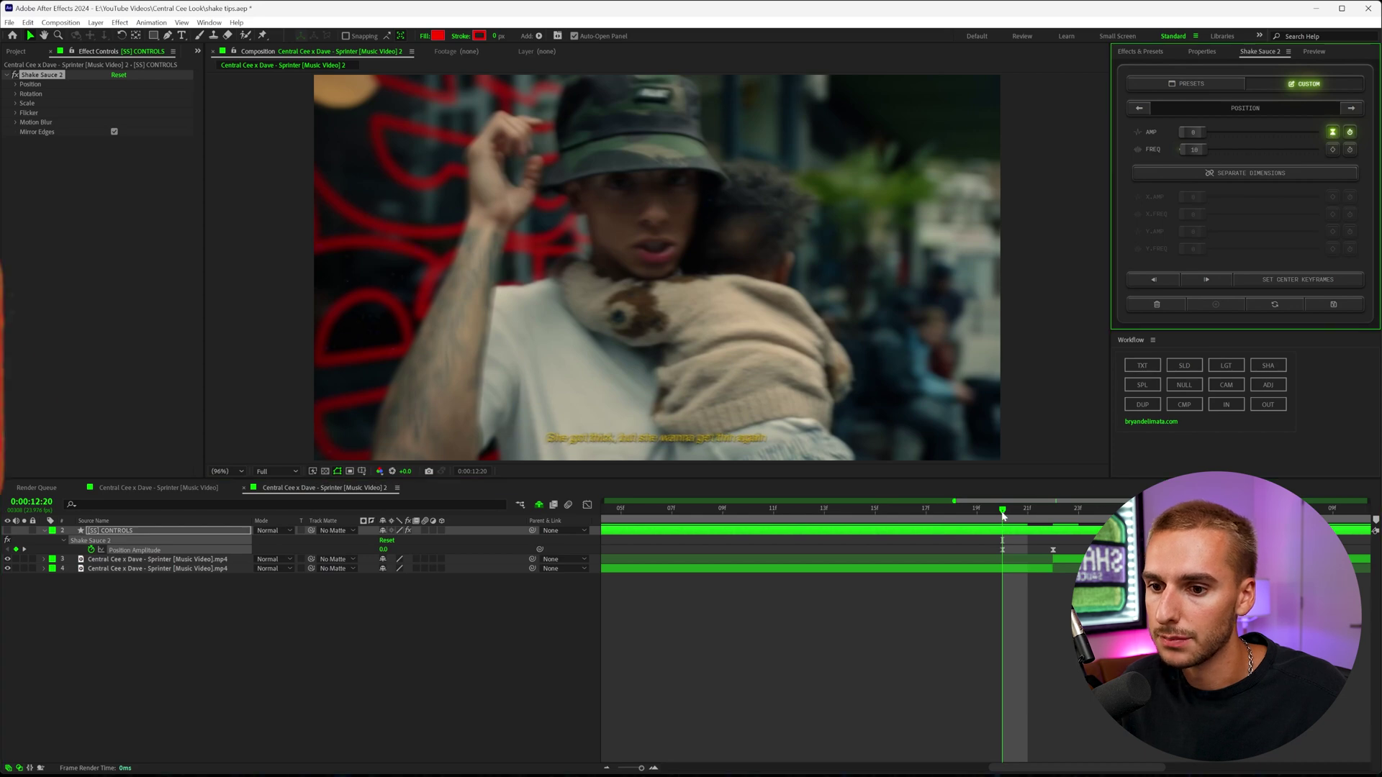